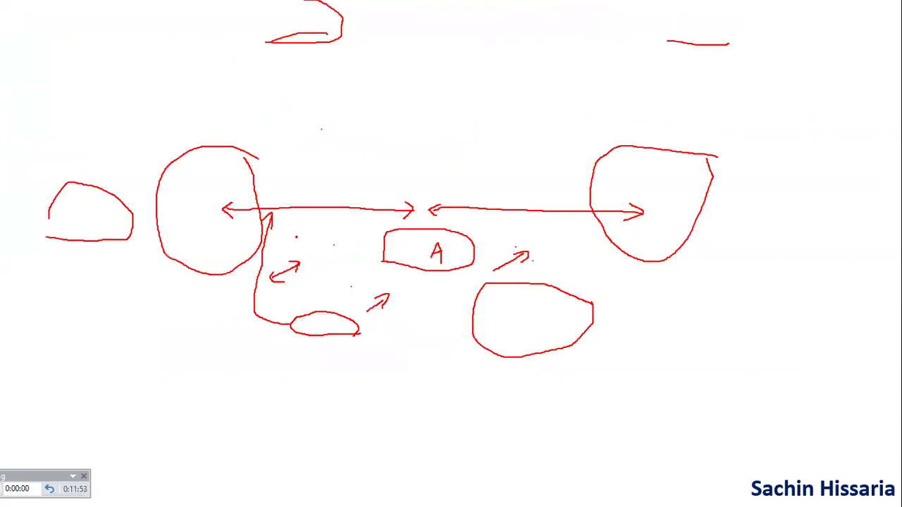
# End the slide show and keep the ink annotations on the slides.
pyautogui.press('Escape')
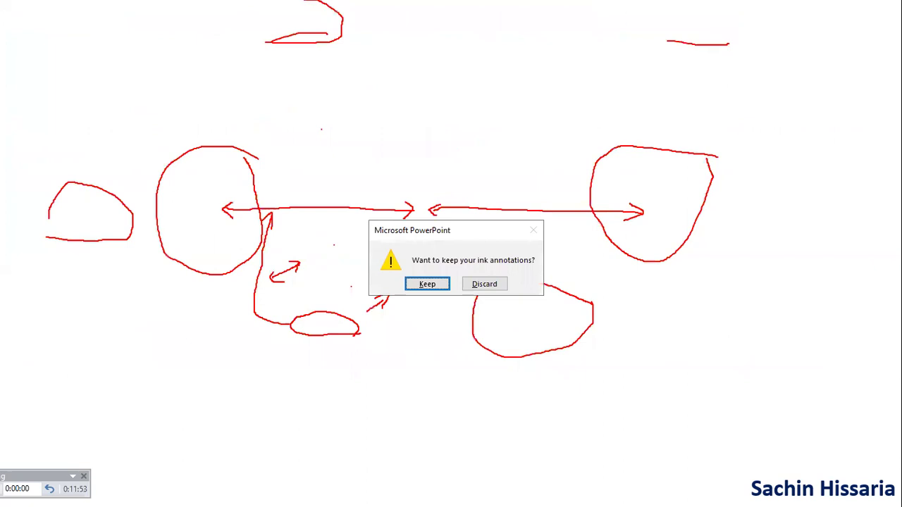
pyautogui.press('Return')
pyautogui.press('Return')
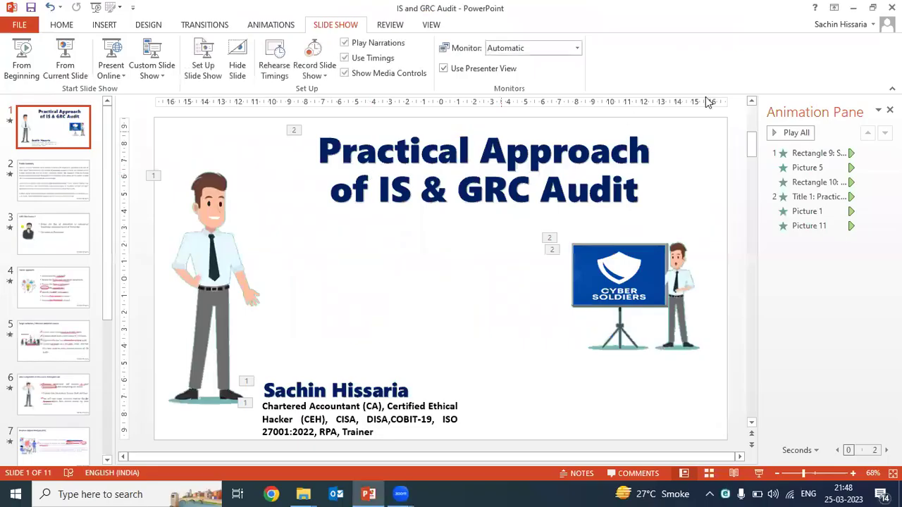
# Review the Method of Information Gathering slide and the RTO and RPO timeline on slide 9.
pyautogui.scroll(-3, 557, 248)
pyautogui.scroll(-5, 557, 248)
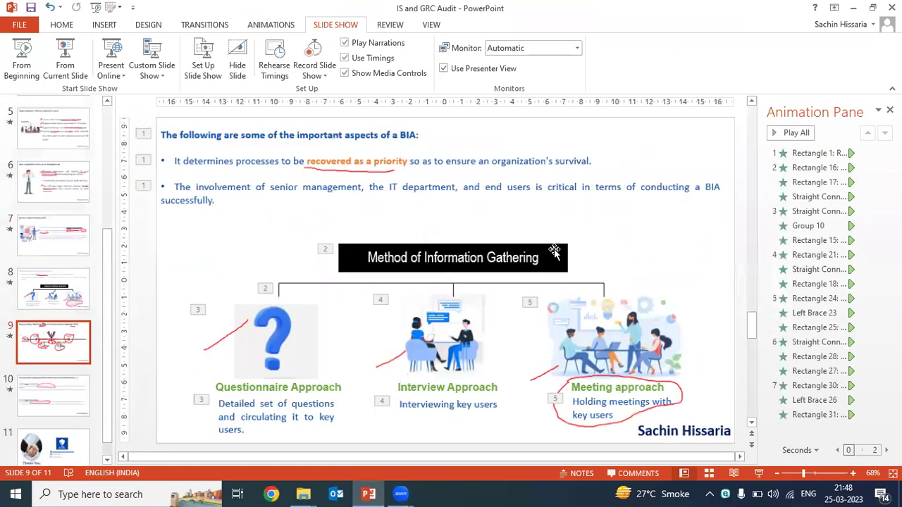
pyautogui.scroll(1, 555, 251)
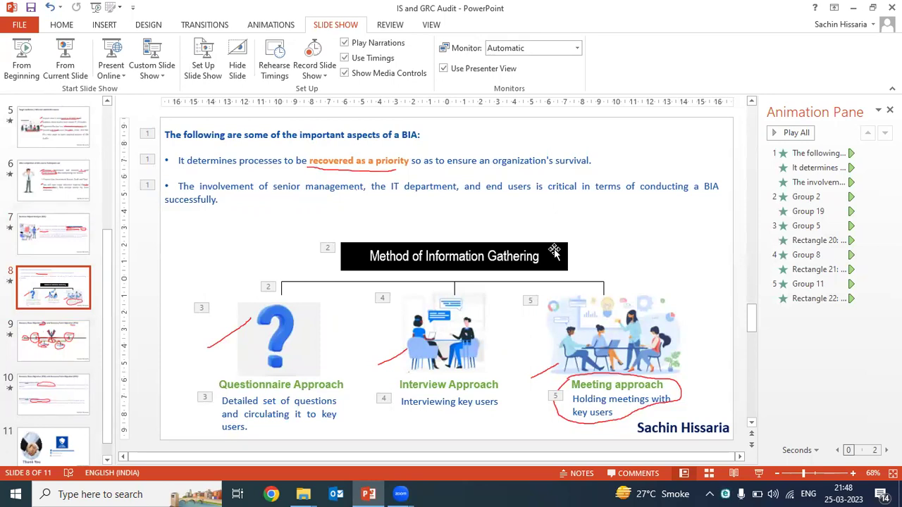
pyautogui.scroll(-1, 554, 251)
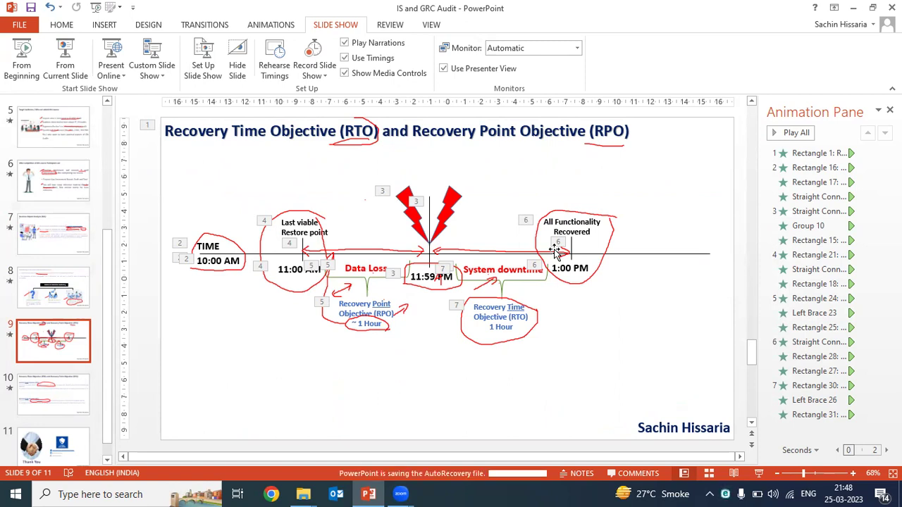
# Switch to File Explorer, open the BIA Template workbook in Excel and update its external links.
pyautogui.hotkey('alt', 'Tab')
pyautogui.press('Tab')
pyautogui.press('Tab')
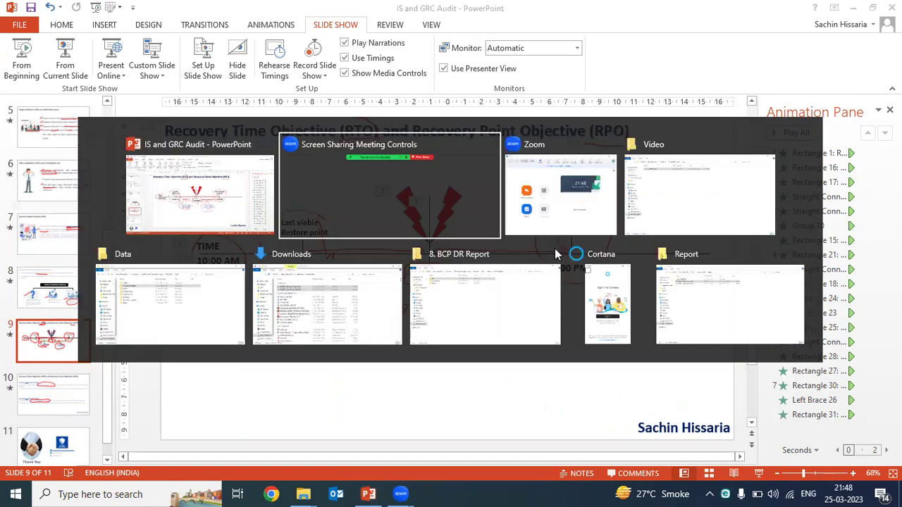
pyautogui.press('Up')
pyautogui.press('Up')
pyautogui.press('Return')
pyautogui.press('Down')
pyautogui.press('Return')
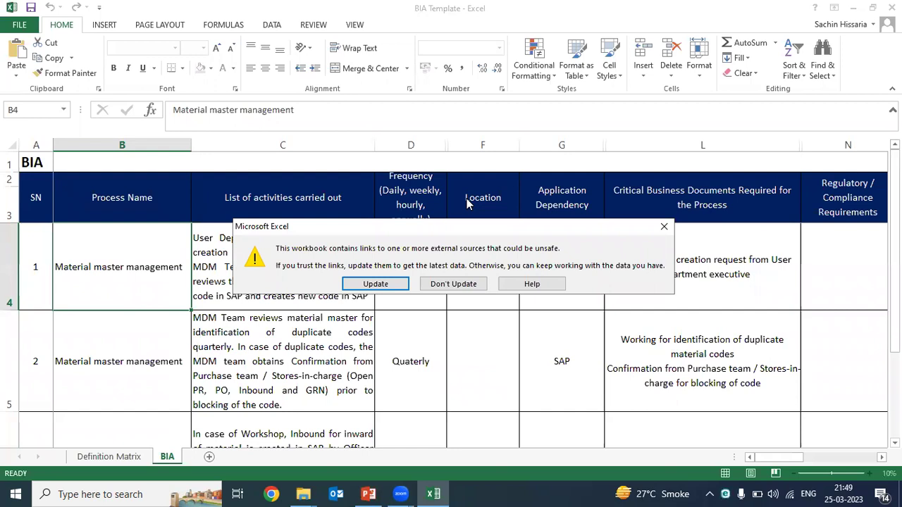
pyautogui.press('Return')
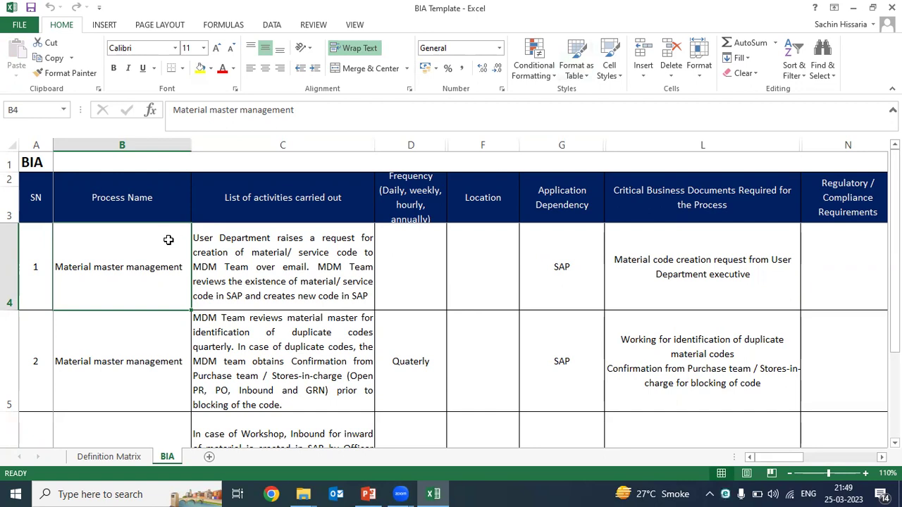
# Look across the first process's row on the BIA sheet, from its activities to its Financial Impact score.
pyautogui.press('Right')
pyautogui.press('Right')
pyautogui.press('Right')
pyautogui.press('Right')
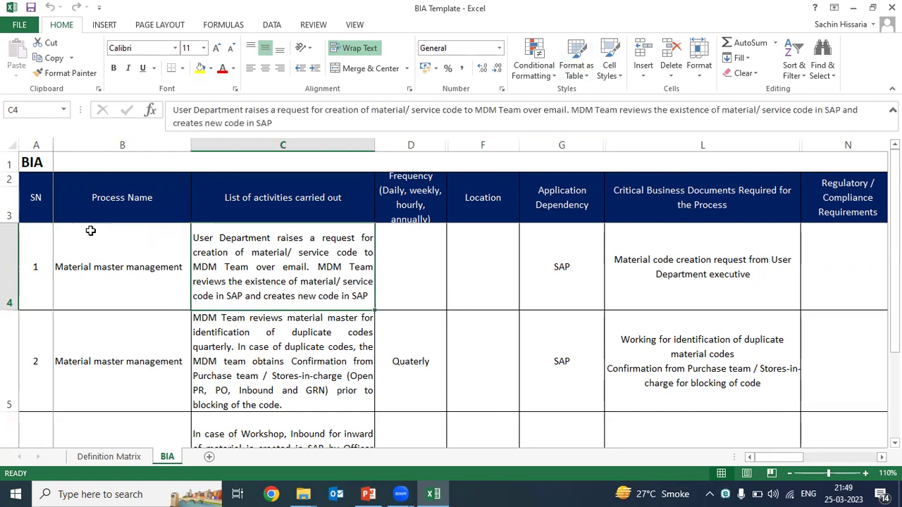
pyautogui.press('Right')
pyautogui.press('Right')
pyautogui.press('Right')
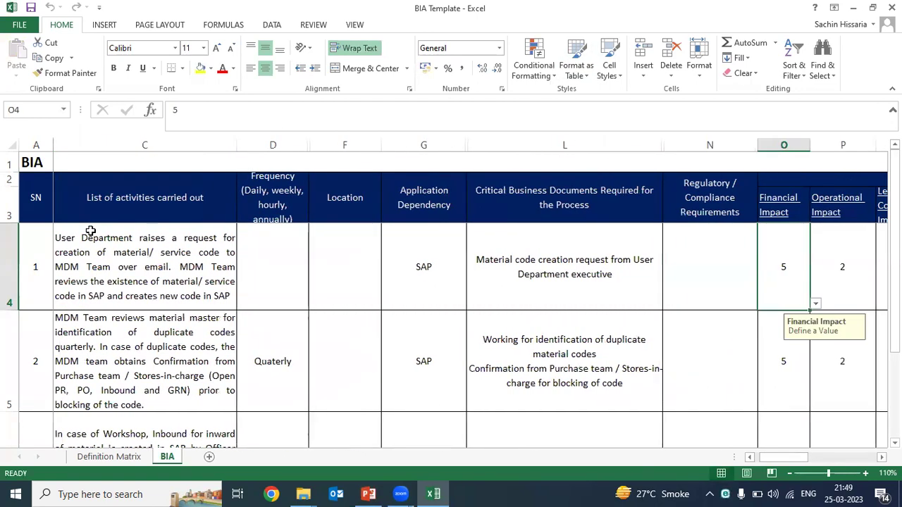
pyautogui.press('Left')
pyautogui.press('Left')
pyautogui.press('Left')
pyautogui.press('Left')
pyautogui.press('Left')
pyautogui.press('Left')
pyautogui.press('Left')
pyautogui.press('Left')
pyautogui.press('Right')
pyautogui.press('Right')
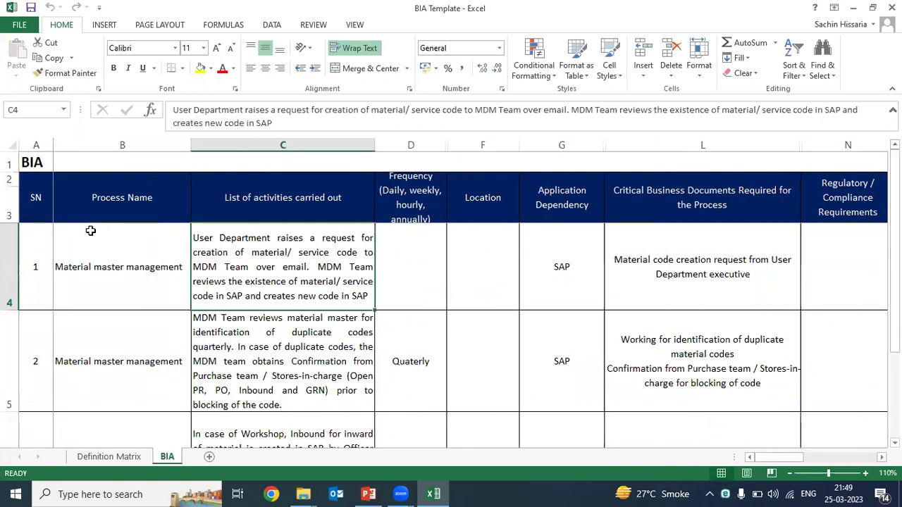
# Examine the activities listed for the first three entries and the first entry's Frequency cell.
pyautogui.hotkey('shift', 'Down')
pyautogui.hotkey('shift', 'Down')
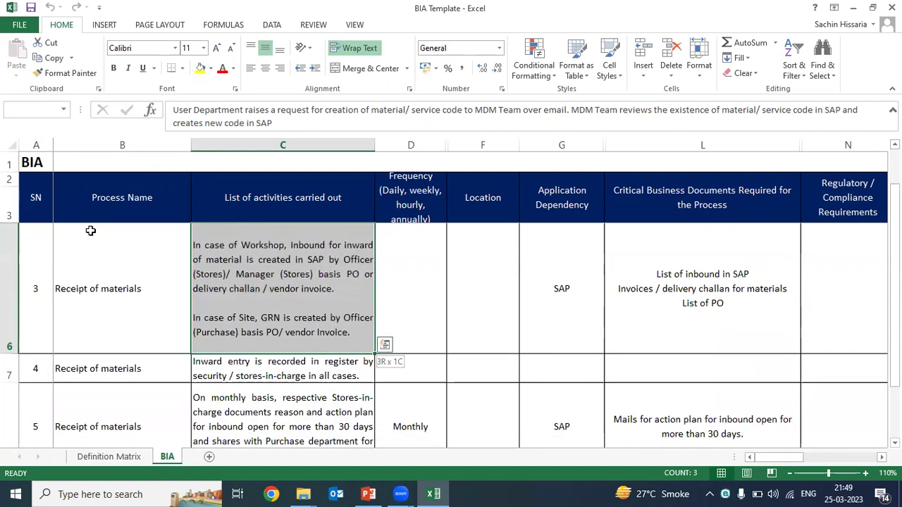
pyautogui.press('Up')
pyautogui.press('Up')
pyautogui.press('Down')
pyautogui.press('Down')
pyautogui.press('Left')
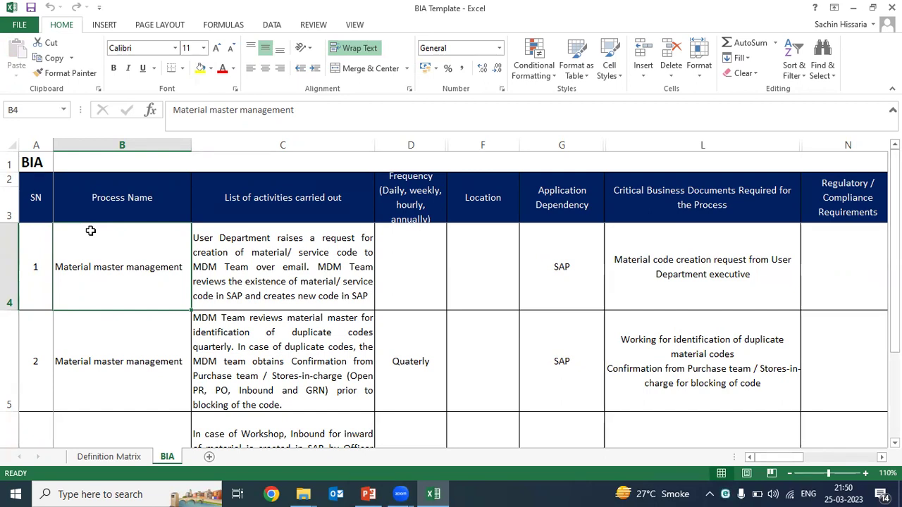
pyautogui.press('Right')
pyautogui.press('Right')
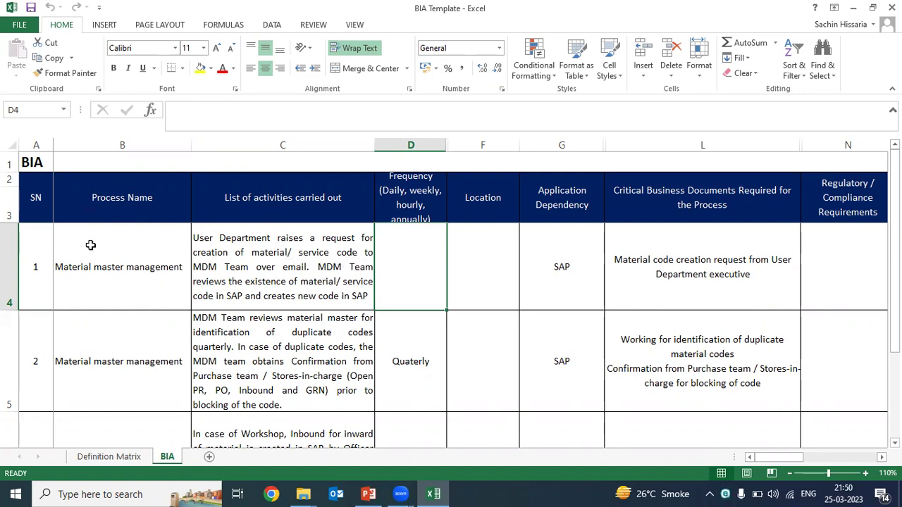
# Examine the first process's row from Application Dependency through the impact scores and criticality to RTO and RPO.
pyautogui.click(579, 284)
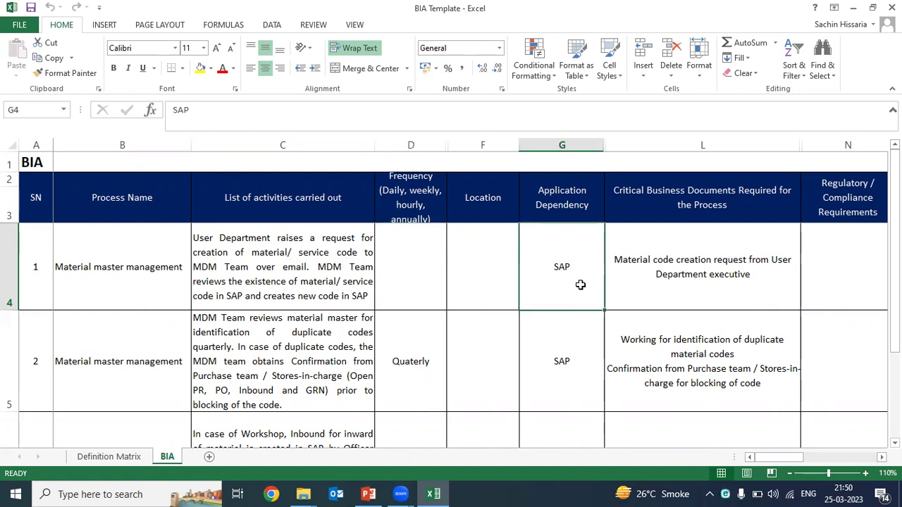
pyautogui.press('Right')
pyautogui.press('Right')
pyautogui.press('Right')
pyautogui.press('Right')
pyautogui.press('Right')
pyautogui.press('Right')
pyautogui.press('Right')
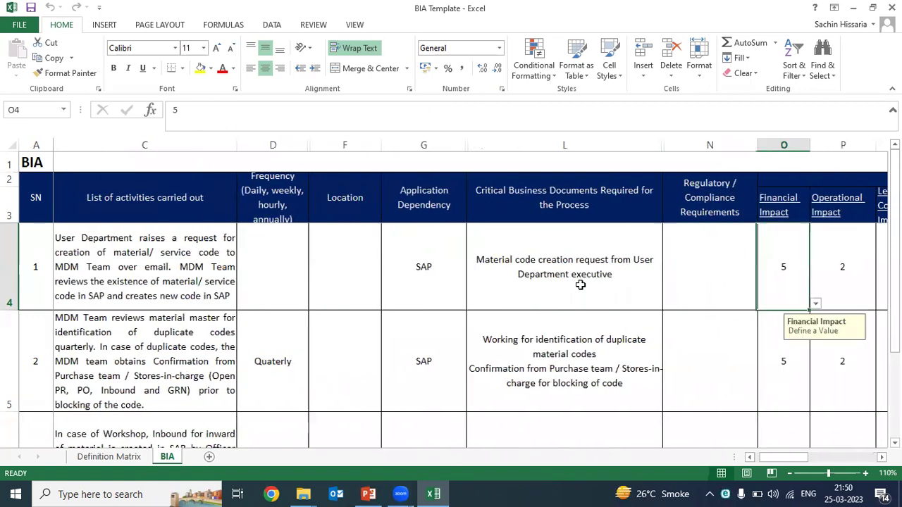
pyautogui.press('Right')
pyautogui.press('Right')
pyautogui.press('Right')
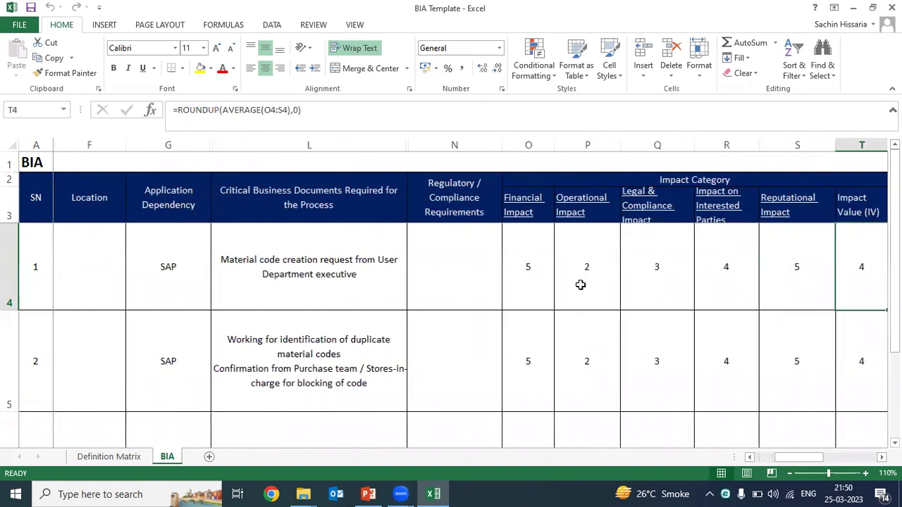
pyautogui.press('Right')
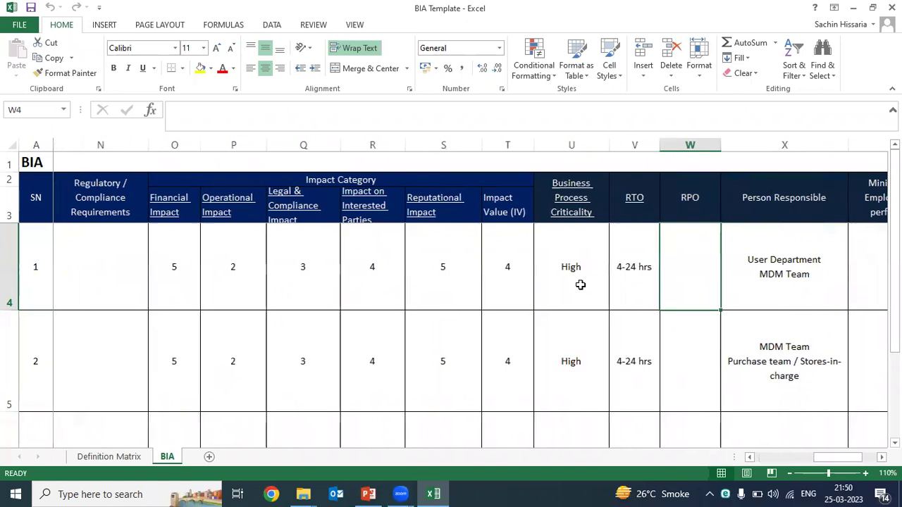
# Go back through the first process's impact scores and examine the Impact Category heading.
pyautogui.press('Left')
pyautogui.press('Left')
pyautogui.press('Left')
pyautogui.press('Left')
pyautogui.press('Left')
pyautogui.press('Left')
pyautogui.press('Left')
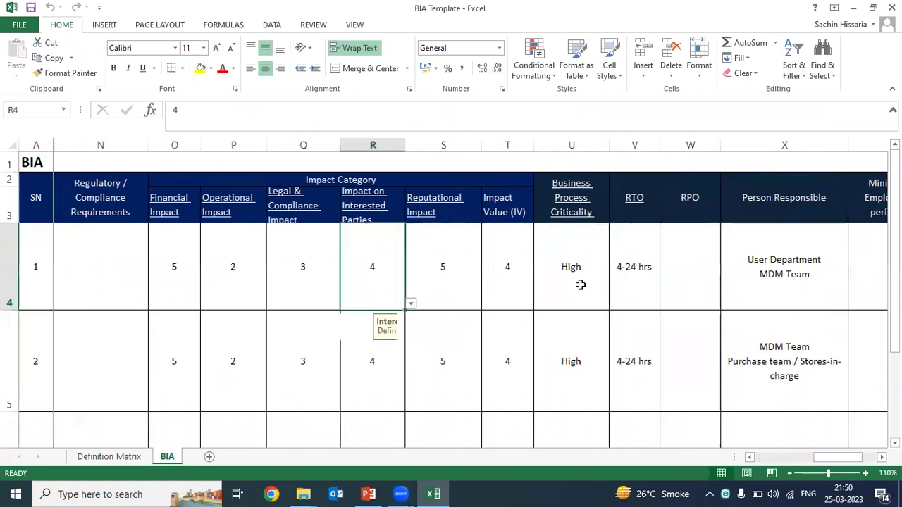
pyautogui.hotkey('ctrl', 'a')
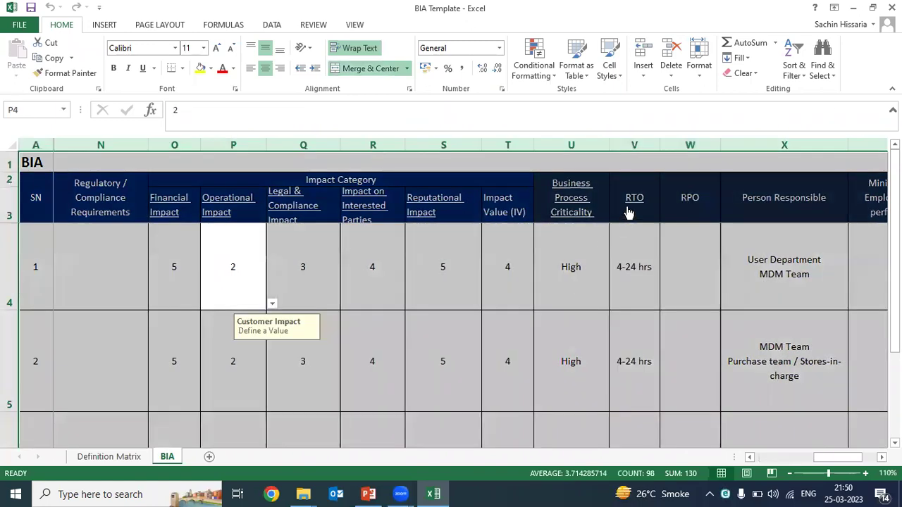
pyautogui.click(321, 180)
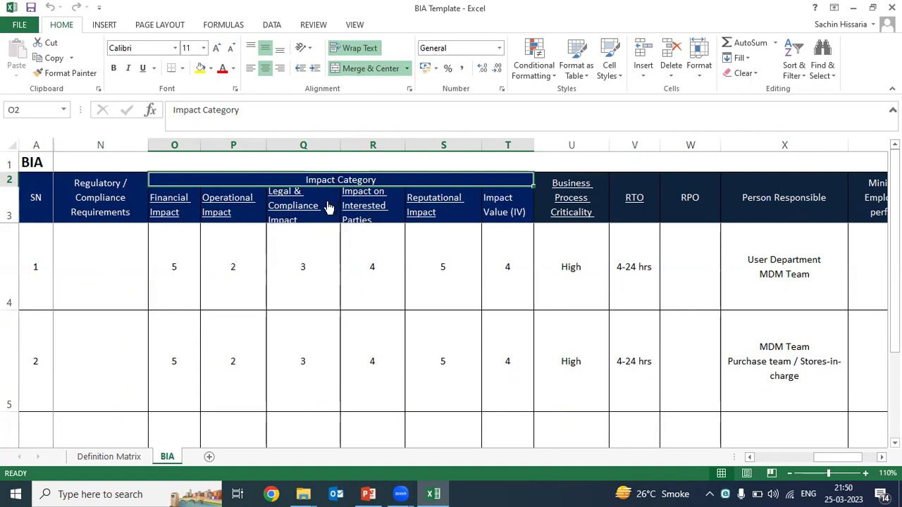
# Highlight the first process's five impact scores, O4:S4, with a yellow fill.
pyautogui.click(173, 267)
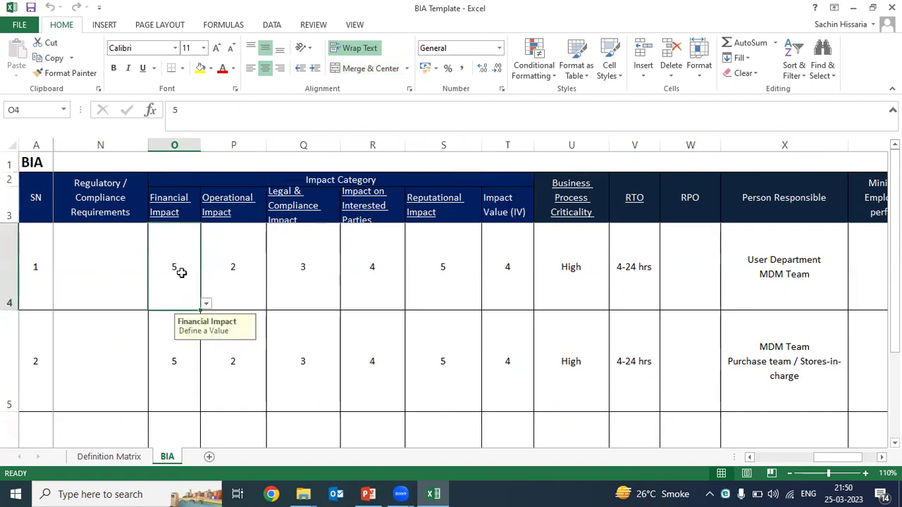
pyautogui.moveTo(474, 276); pyautogui.dragTo(178, 268)
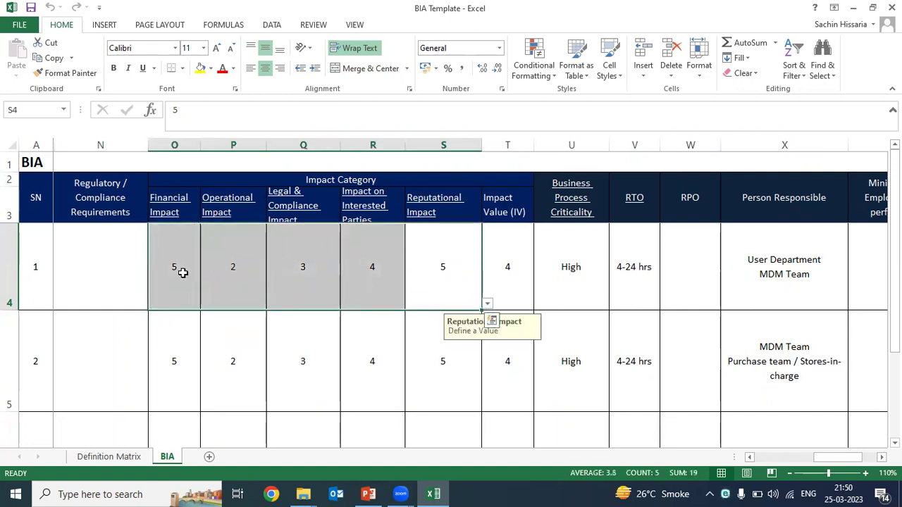
pyautogui.click(200, 68)
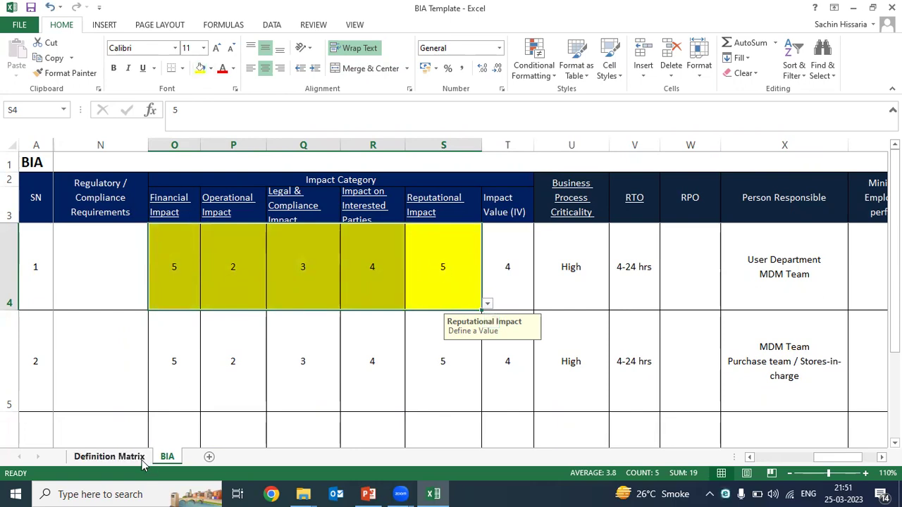
# Examine the Criticality of Business levels on the Definition Matrix sheet and return to the first process's Financial Impact score.
pyautogui.click(109, 456)
pyautogui.scroll(3, 261, 358)
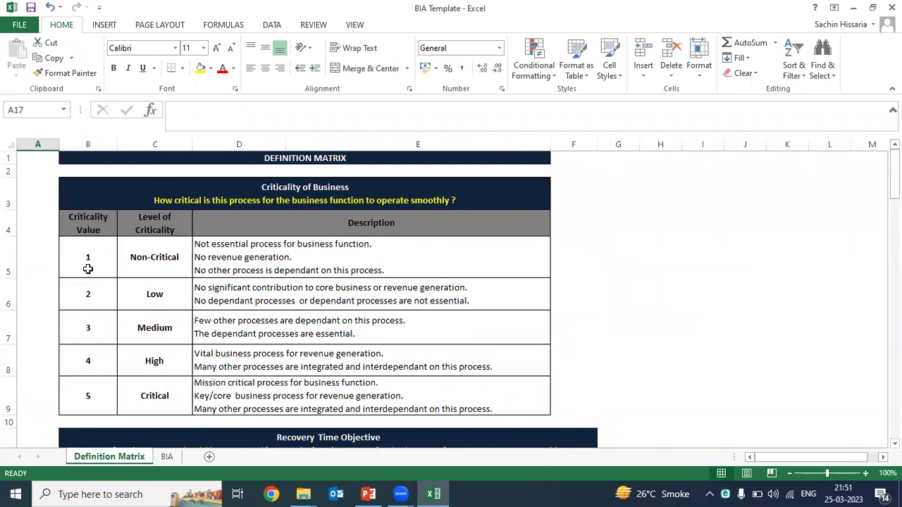
pyautogui.click(88, 269)
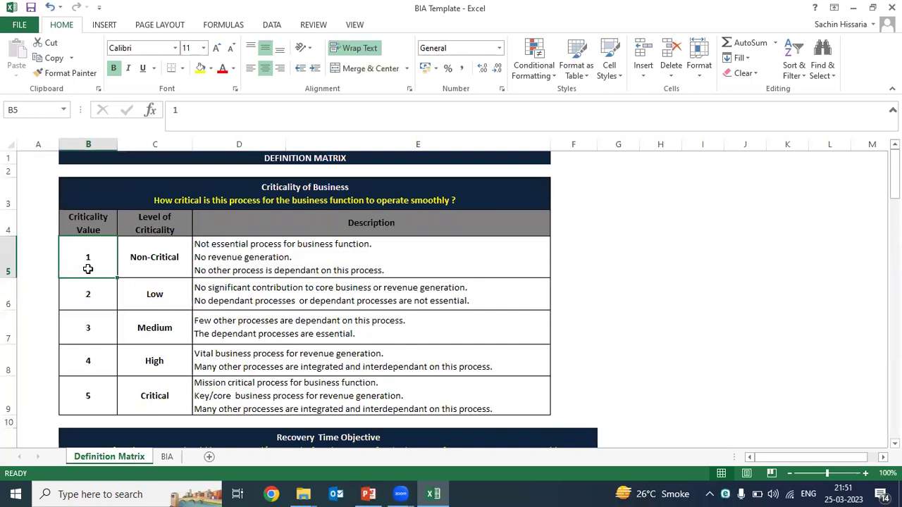
pyautogui.click(169, 456)
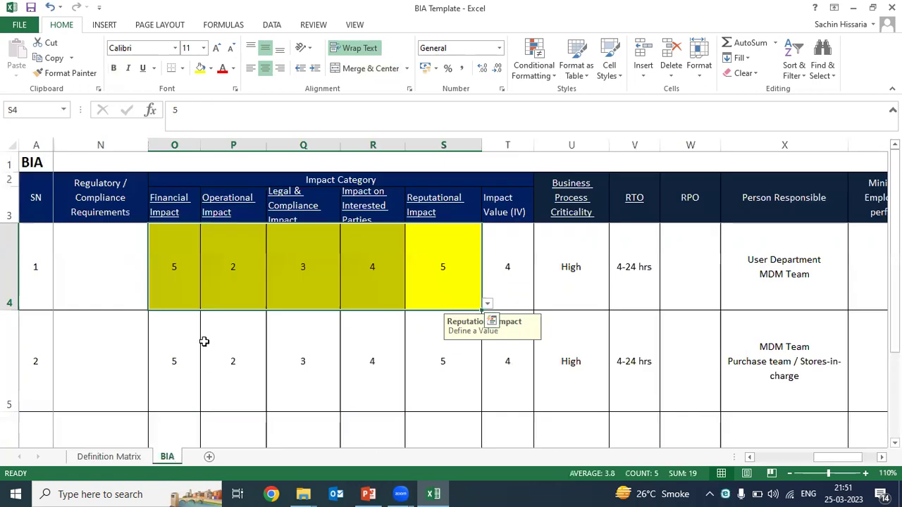
pyautogui.click(180, 252)
# Examine the Financial Impact table on the Definition Matrix sheet, particularly the row for impact value 5.
pyautogui.click(107, 459)
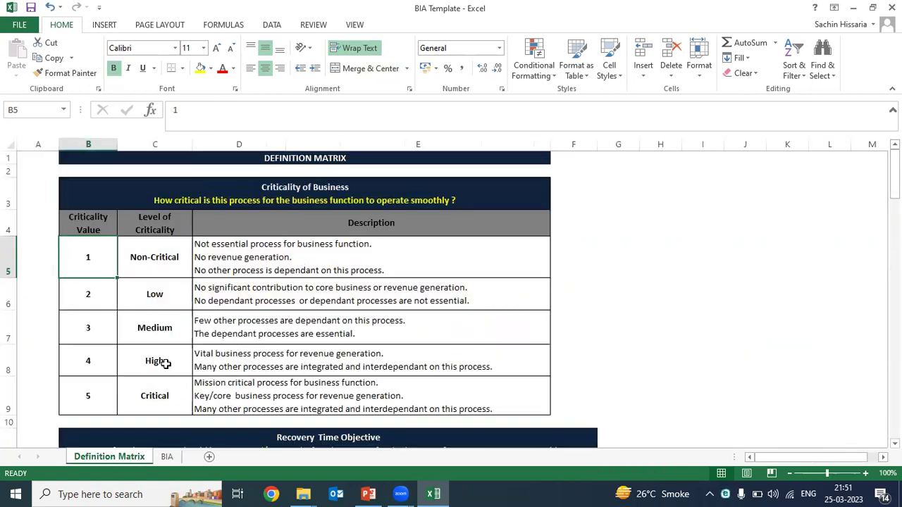
pyautogui.scroll(-5, 162, 362)
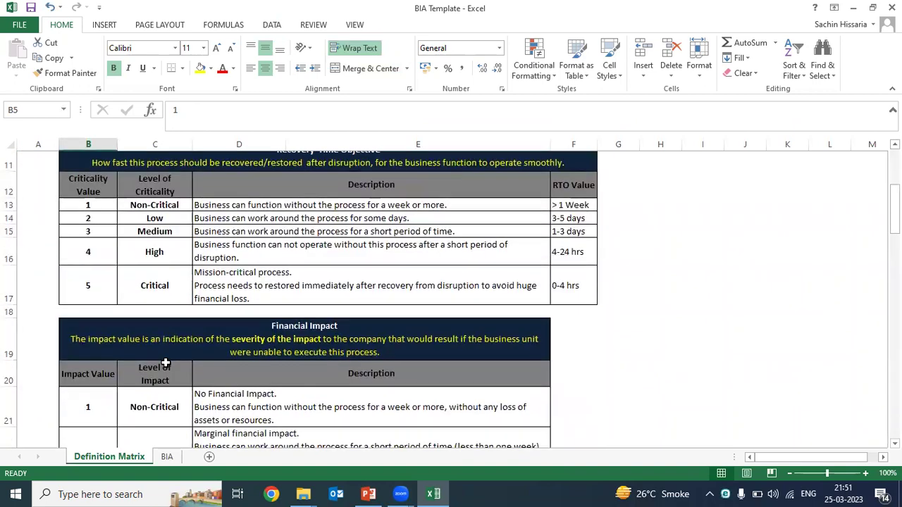
pyautogui.scroll(-2, 163, 359)
pyautogui.click(130, 398)
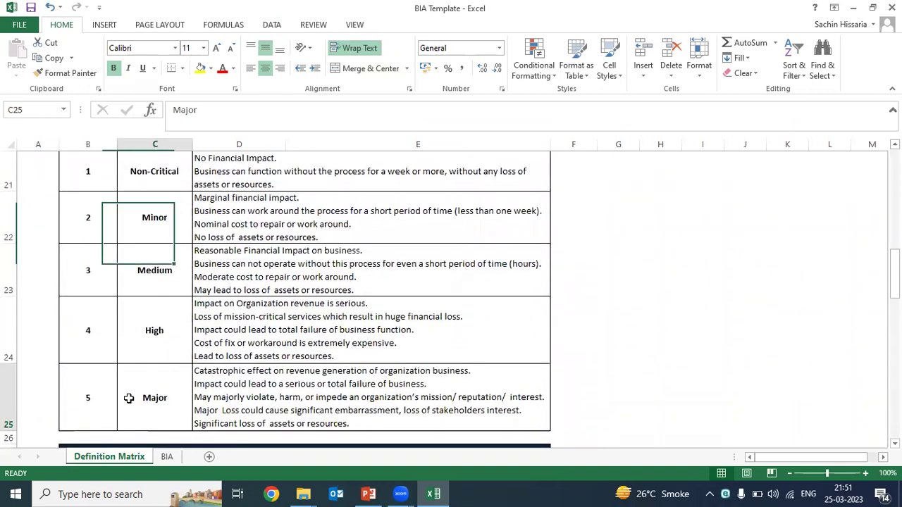
pyautogui.moveTo(70, 393); pyautogui.dragTo(313, 405)
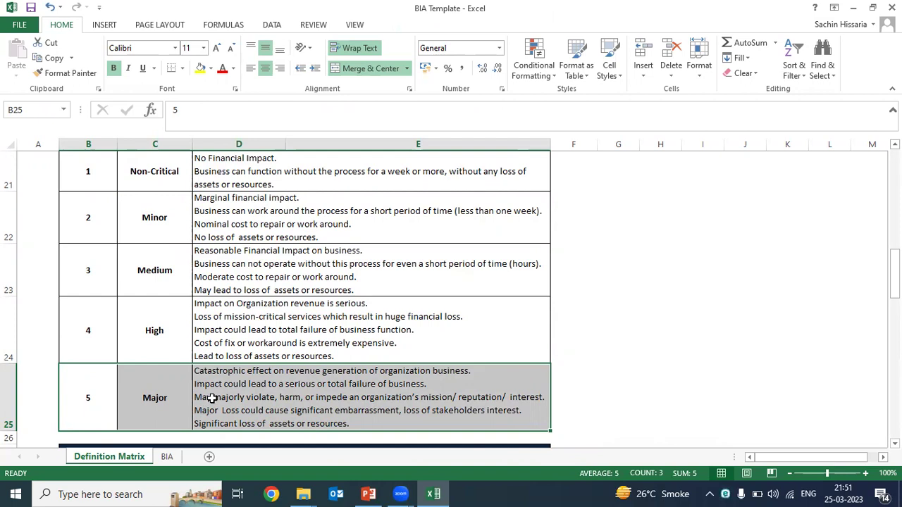
pyautogui.scroll(2, 211, 398)
pyautogui.scroll(-1, 211, 398)
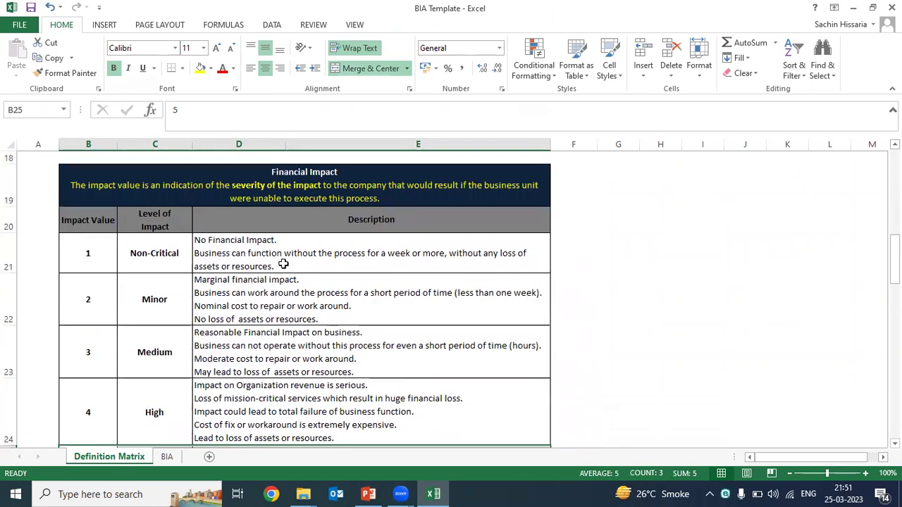
# Return to the BIA sheet and look over the first process's columns between Frequency and Financial Impact.
pyautogui.click(167, 457)
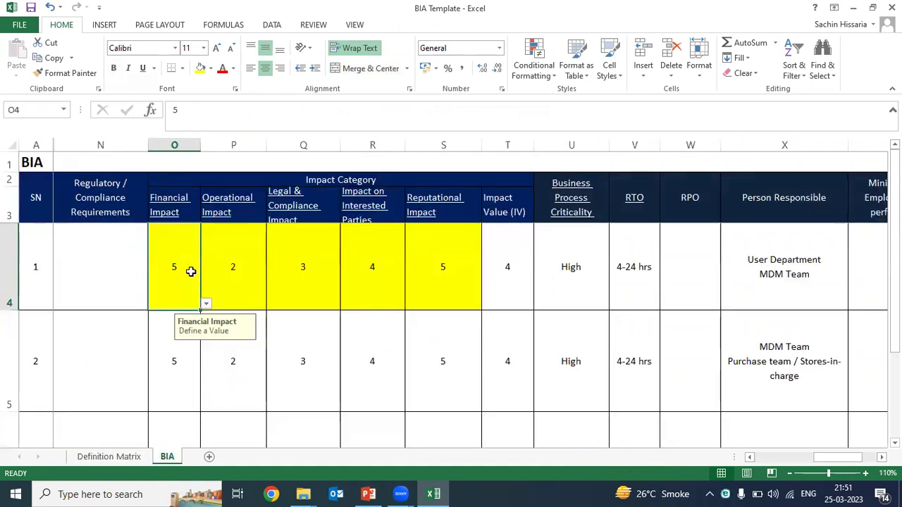
pyautogui.press('Left')
pyautogui.press('Left')
pyautogui.press('Left')
pyautogui.press('Left')
pyautogui.press('Left')
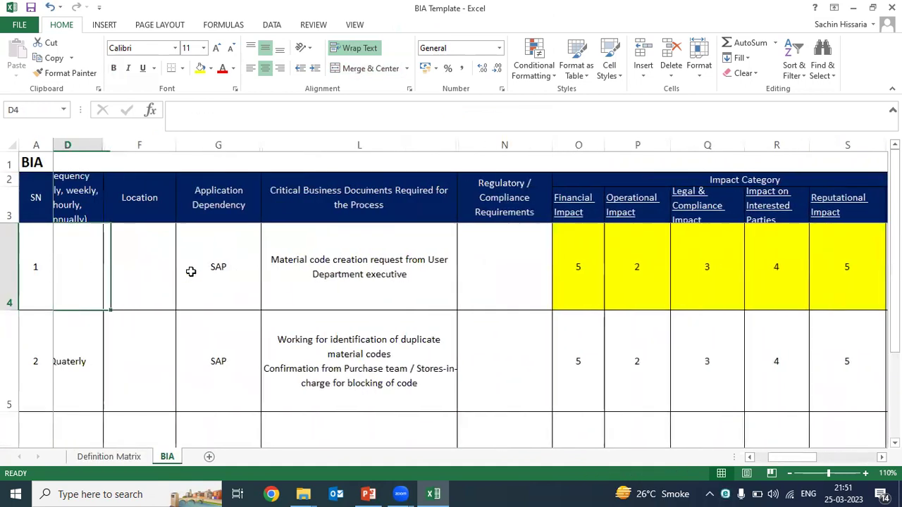
pyautogui.press('Right')
pyautogui.press('Right')
pyautogui.press('Right')
pyautogui.press('Right')
pyautogui.press('Right')
pyautogui.press('Left')
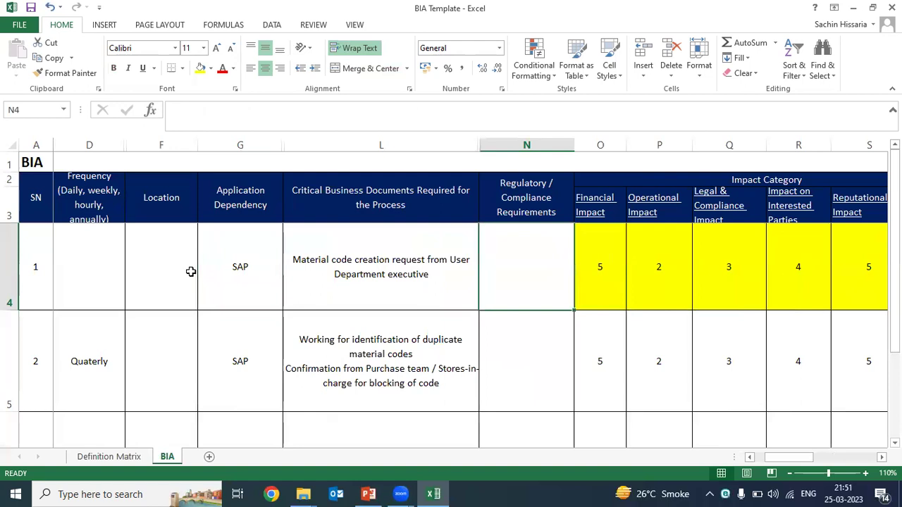
# Look over the first process's row on the BIA sheet from Process Name across to the Financial Impact score.
pyautogui.press('Home')
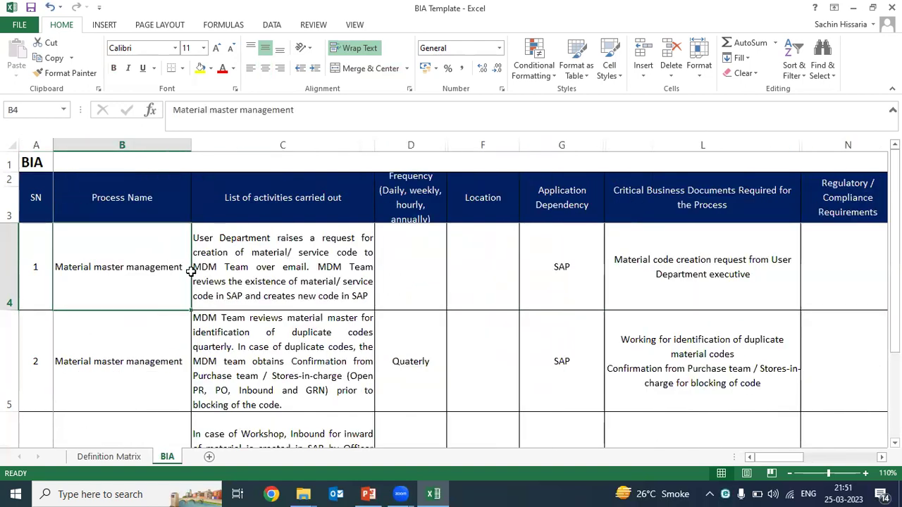
pyautogui.press('Right')
pyautogui.press('Right')
pyautogui.press('Right')
pyautogui.press('Right')
pyautogui.press('Right')
pyautogui.press('Right')
pyautogui.press('Right')
pyautogui.press('Right')
pyautogui.press('Right')
pyautogui.press('Left')
pyautogui.press('Right')
pyautogui.press('Left')
pyautogui.press('Left')
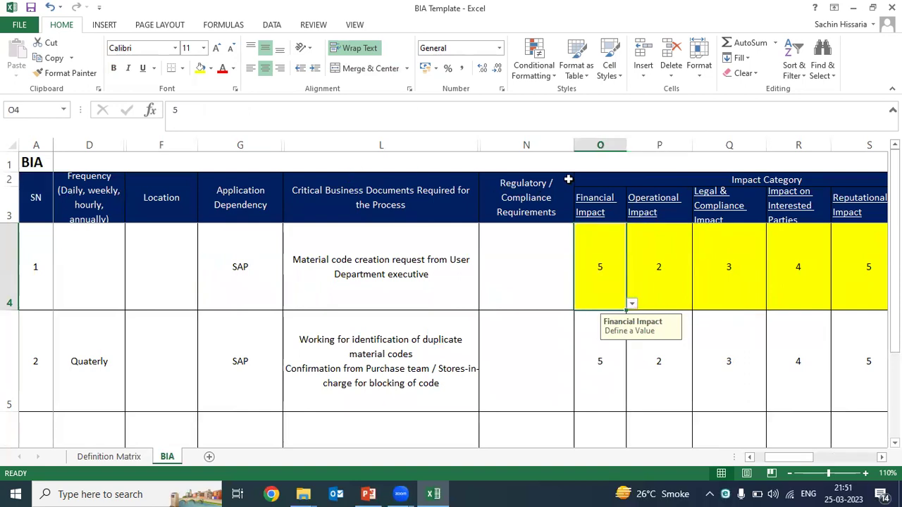
# Look through the impact category columns, from Financial Impact and Legal & Compliance Impact to Reputational Impact.
pyautogui.click(603, 147)
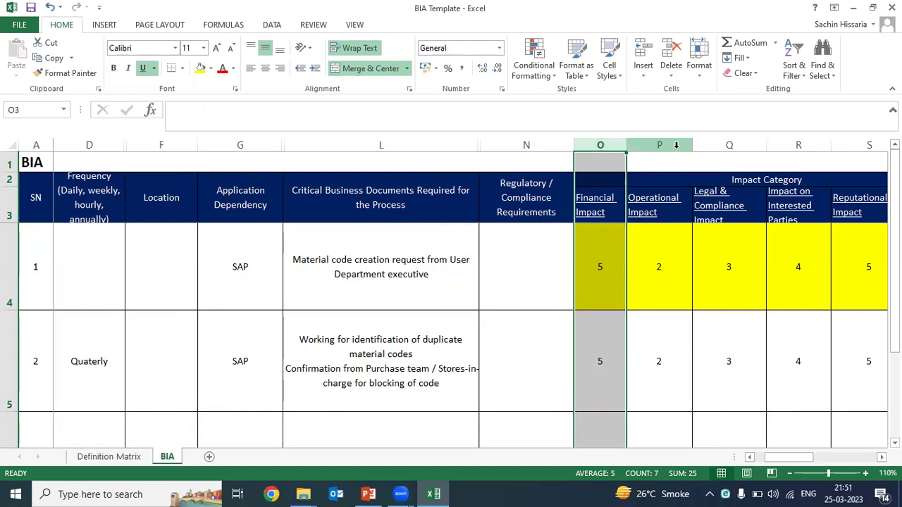
pyautogui.click(747, 144)
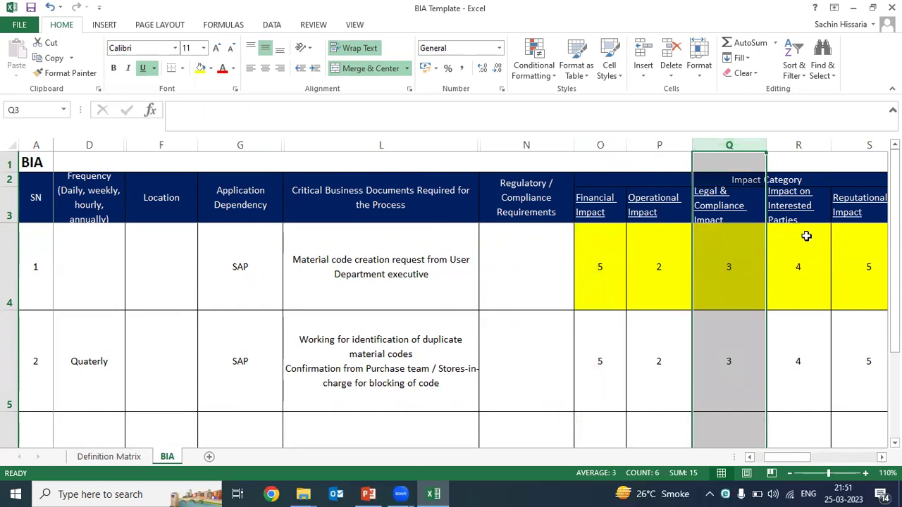
pyautogui.click(799, 145)
pyautogui.press('Right')
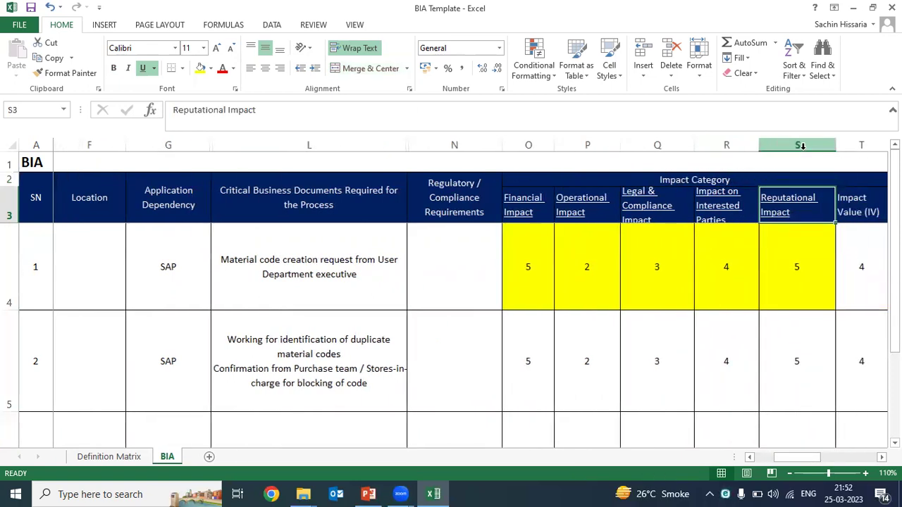
# Review the first process's five impact scores, O4:S4, and inspect the Impact Value formula in T4.
pyautogui.moveTo(802, 270); pyautogui.dragTo(545, 280)
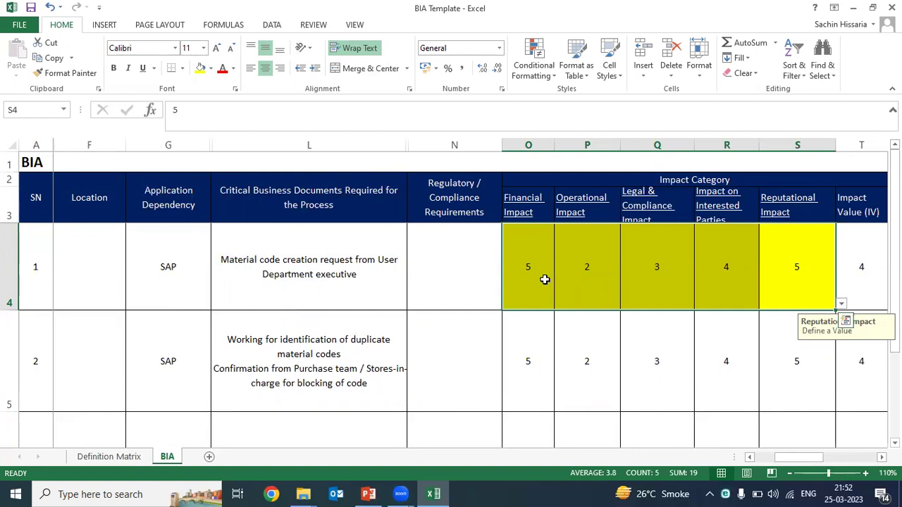
pyautogui.click(789, 263)
pyautogui.press('Right')
pyautogui.press('Right')
pyautogui.press('Left')
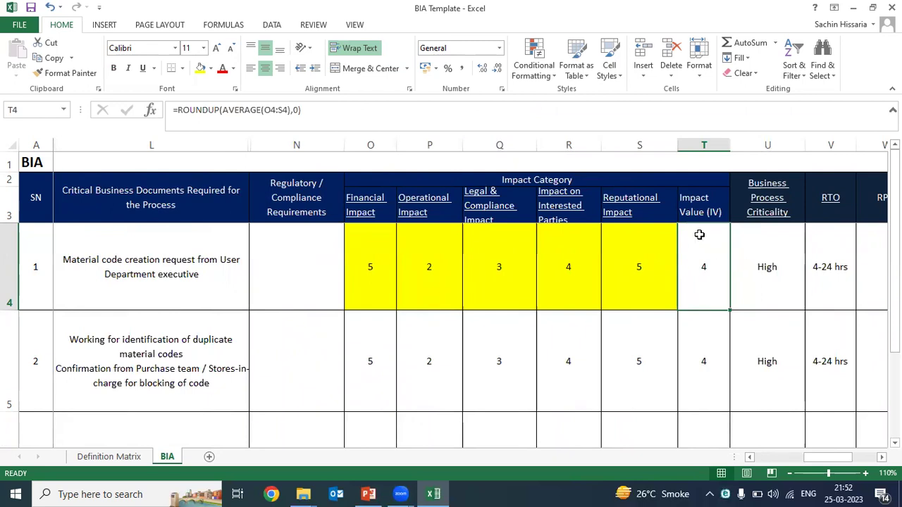
# Check the first process's Business Process Criticality against the value 4 row of the Criticality of Business table, and return to the BIA sheet.
pyautogui.click(776, 270)
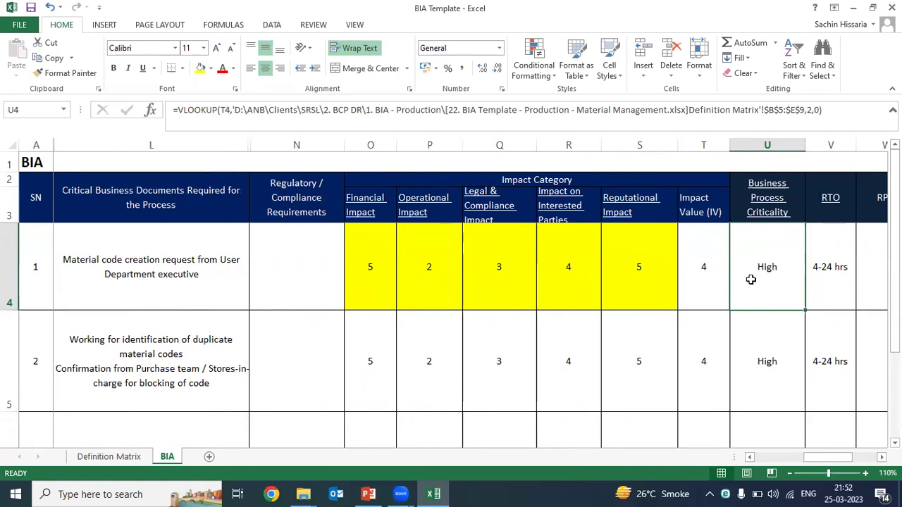
pyautogui.click(88, 458)
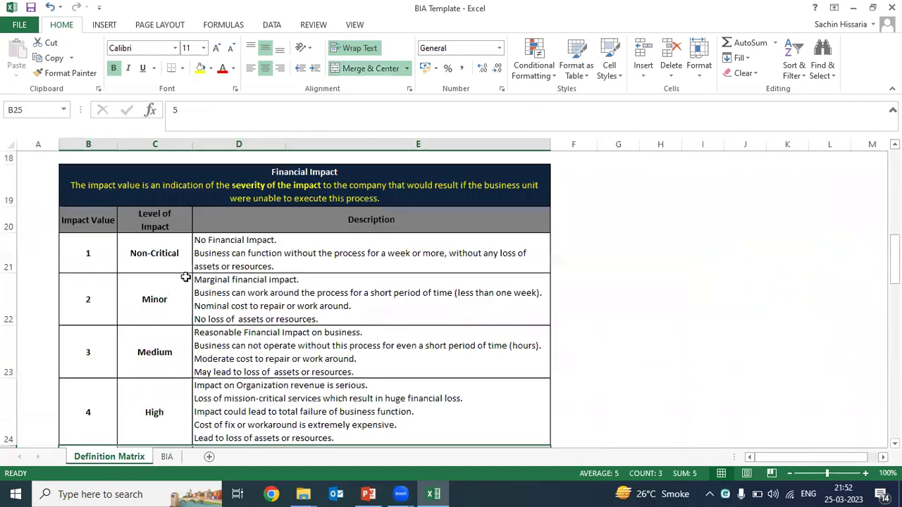
pyautogui.scroll(6, 133, 263)
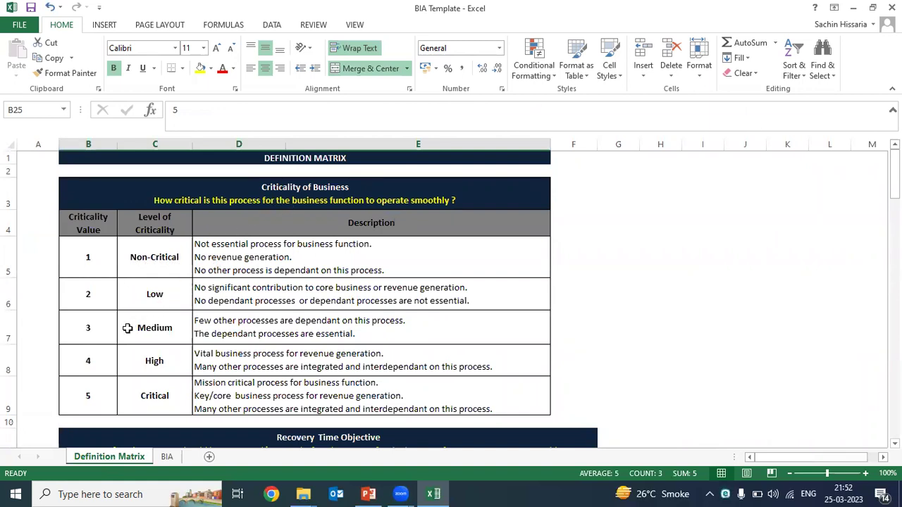
pyautogui.click(157, 363)
pyautogui.moveTo(130, 368); pyautogui.dragTo(103, 365)
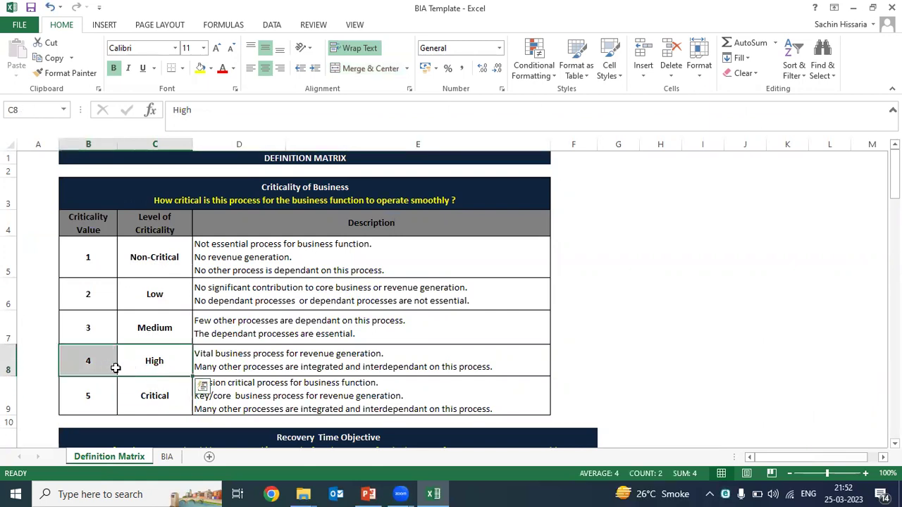
pyautogui.click(167, 456)
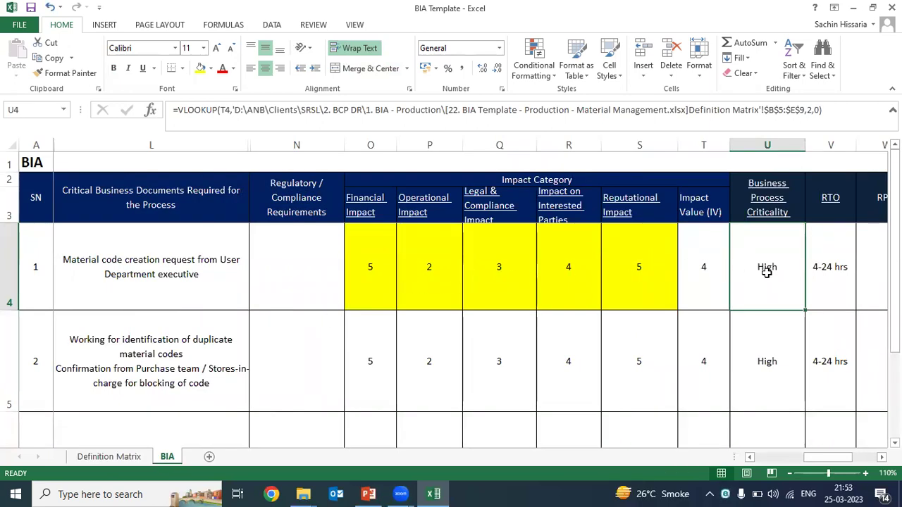
# Inspect the first process's RTO cell and highlight the High row, B16:F16, of the Definition Matrix's Recovery Time Objective table in yellow.
pyautogui.press('Right')
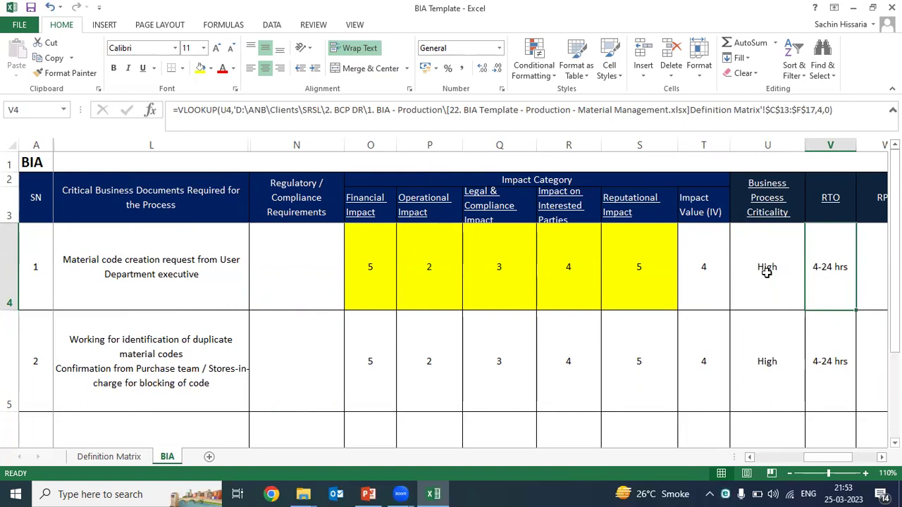
pyautogui.hotkey('ctrl', 'pageup')
pyautogui.press('Down')
pyautogui.press('Down')
pyautogui.press('Down')
pyautogui.press('Down')
pyautogui.press('Down')
pyautogui.press('Down')
pyautogui.press('Down')
pyautogui.press('Down')
pyautogui.press('Down')
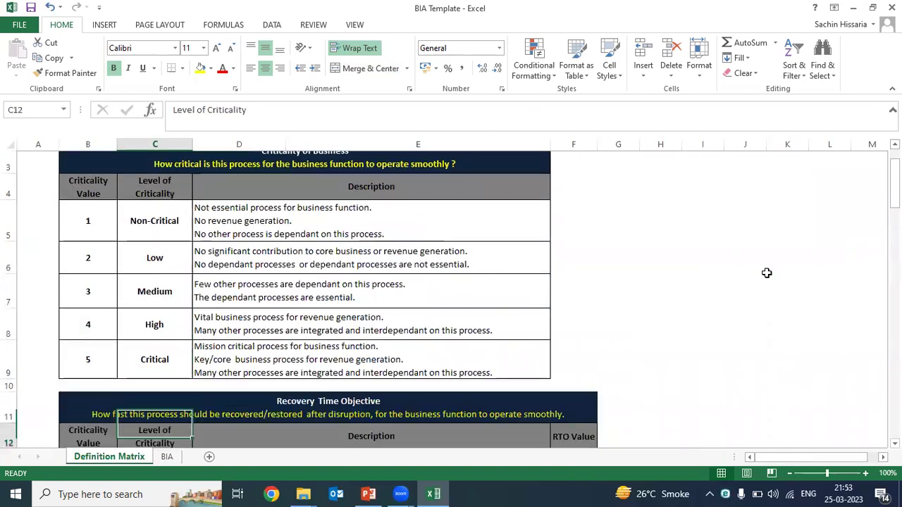
pyautogui.press('Up')
pyautogui.press('Up')
pyautogui.press('Down')
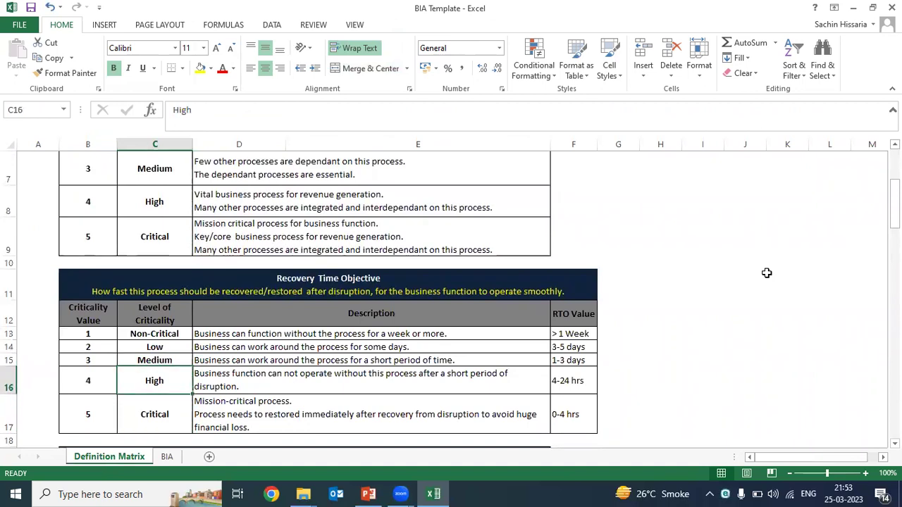
pyautogui.hotkey('shift', 'Left')
pyautogui.hotkey('shift', 'Right')
pyautogui.hotkey('shift', 'Right')
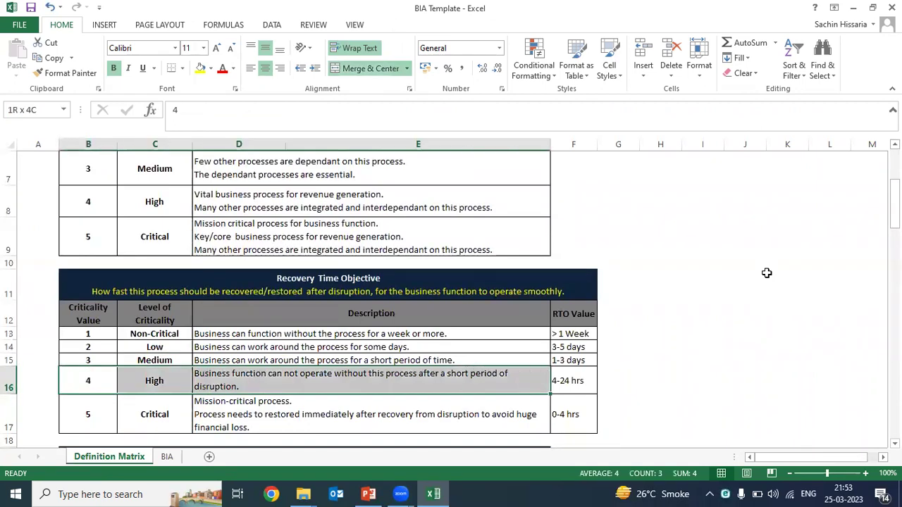
pyautogui.hotkey('shift', 'Right')
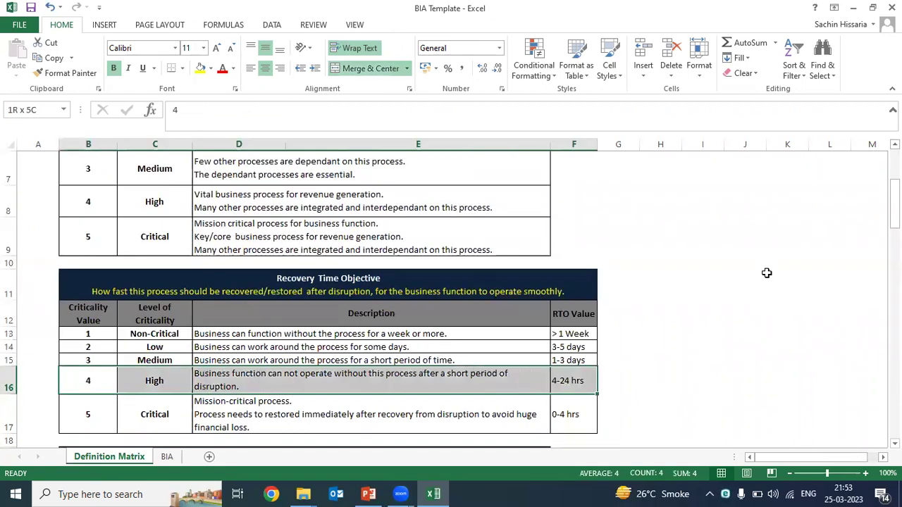
pyautogui.click(200, 69)
pyautogui.click(582, 381)
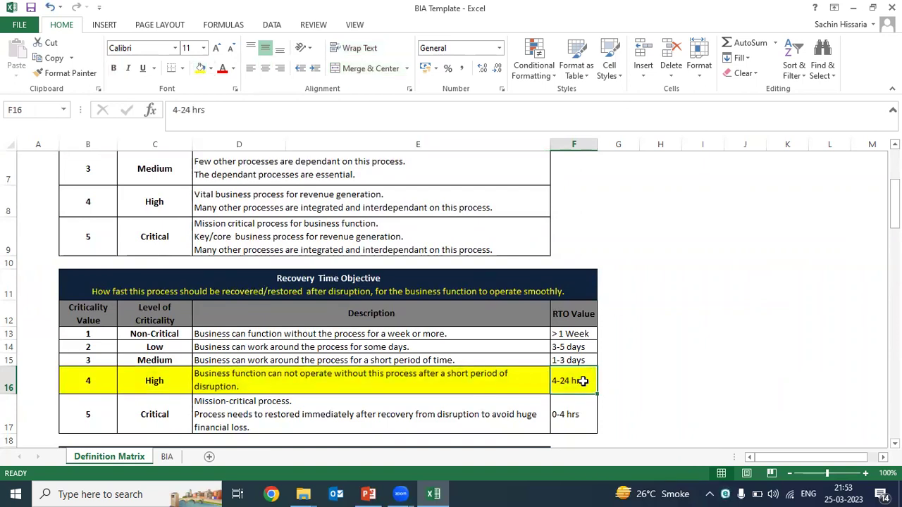
# Highlight the first process's RTO cell, V4, on the BIA sheet with a yellow fill.
pyautogui.click(177, 457)
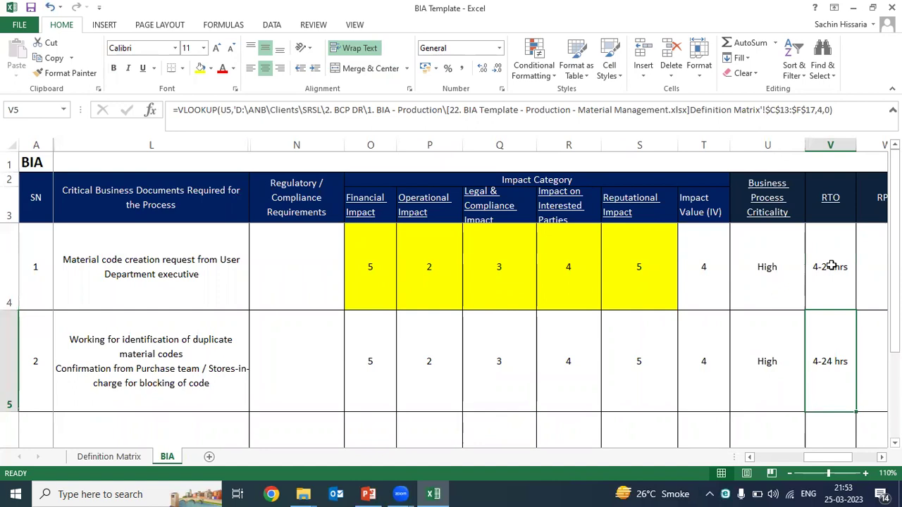
pyautogui.press('Right')
pyautogui.press('Left')
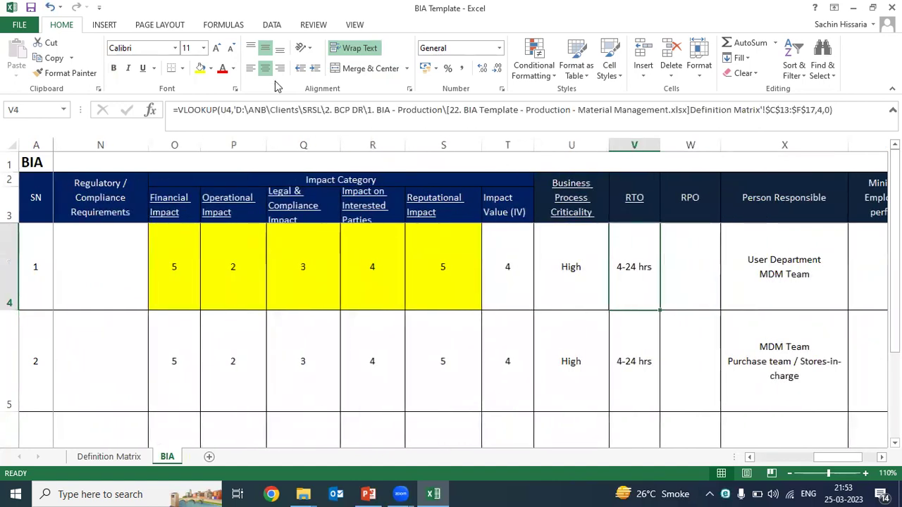
pyautogui.click(202, 70)
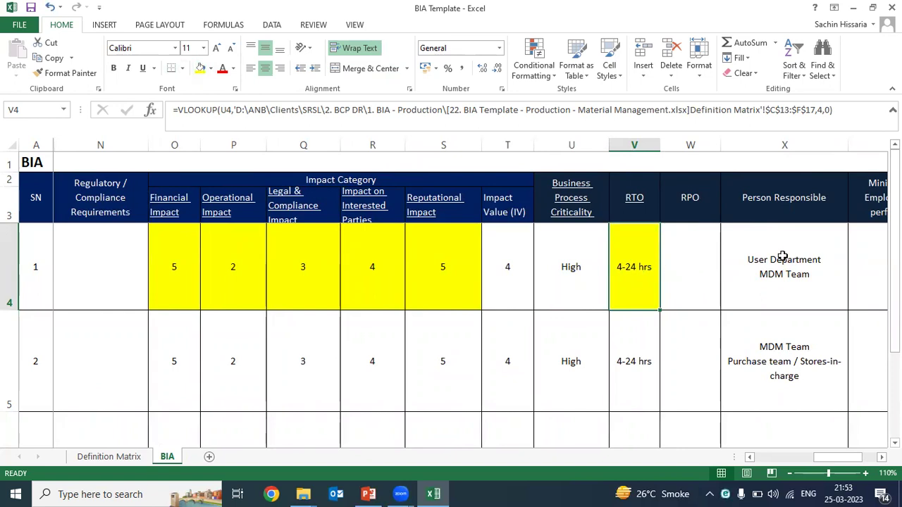
# Look over the first process's RPO, Person Responsible and Minimum Number of Employees columns.
pyautogui.click(9, 271)
pyautogui.click(683, 271)
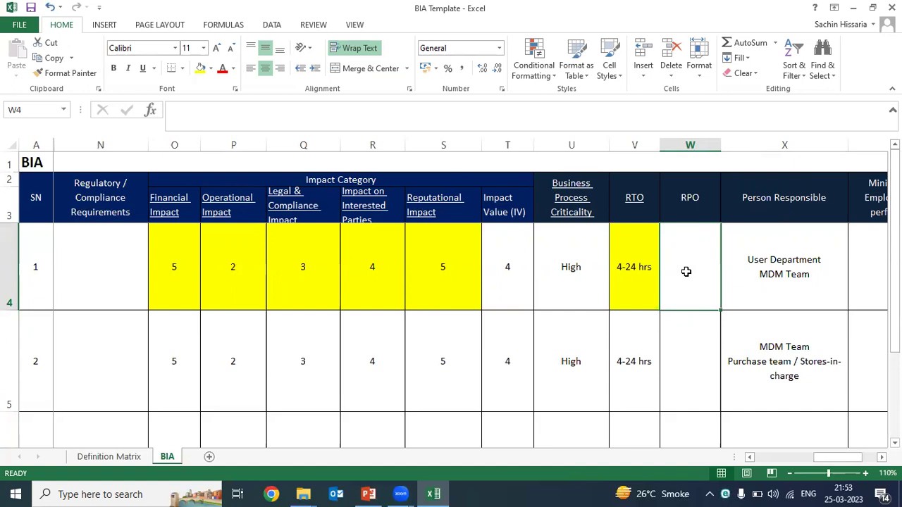
pyautogui.press('Right')
pyautogui.press('Right')
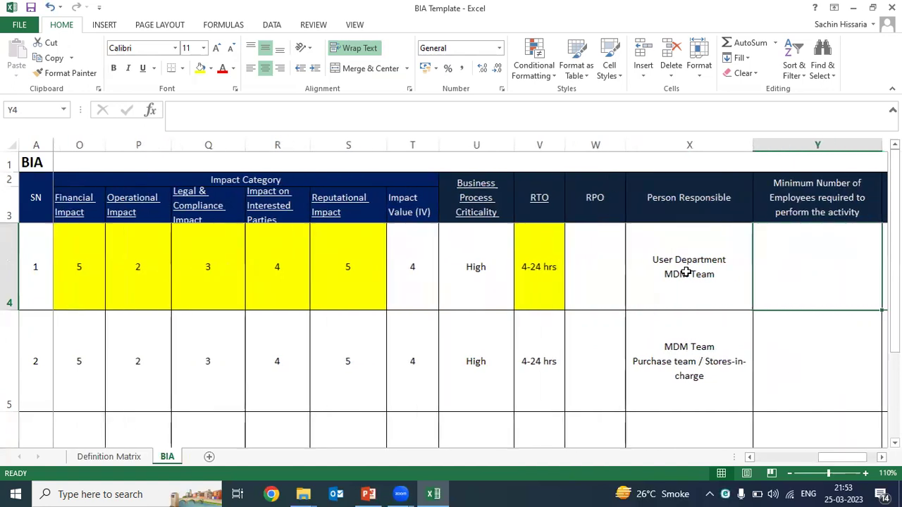
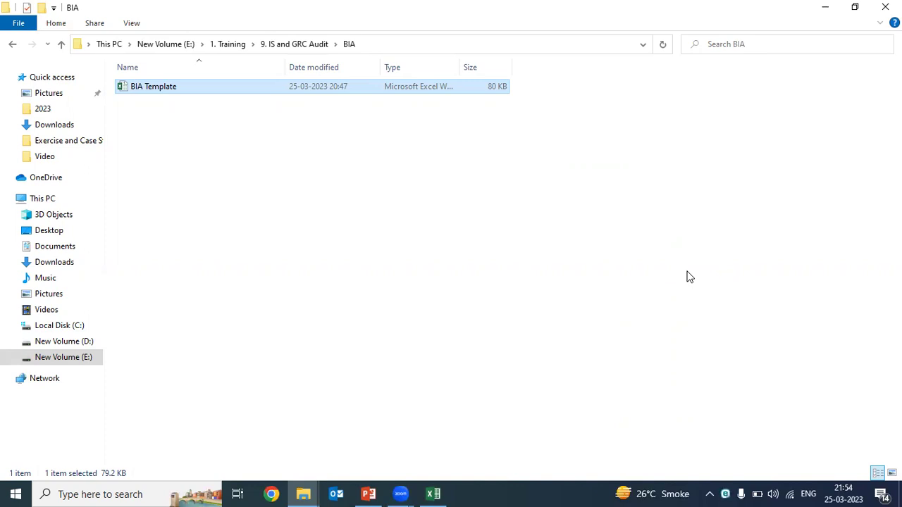
# Switch to the IS and GRC Audit presentation in PowerPoint and go through the slides from Business Impact Analysis to the closing slide.
pyautogui.hotkey('alt', 'Tab')
pyautogui.hotkey('alt', 'Tab')
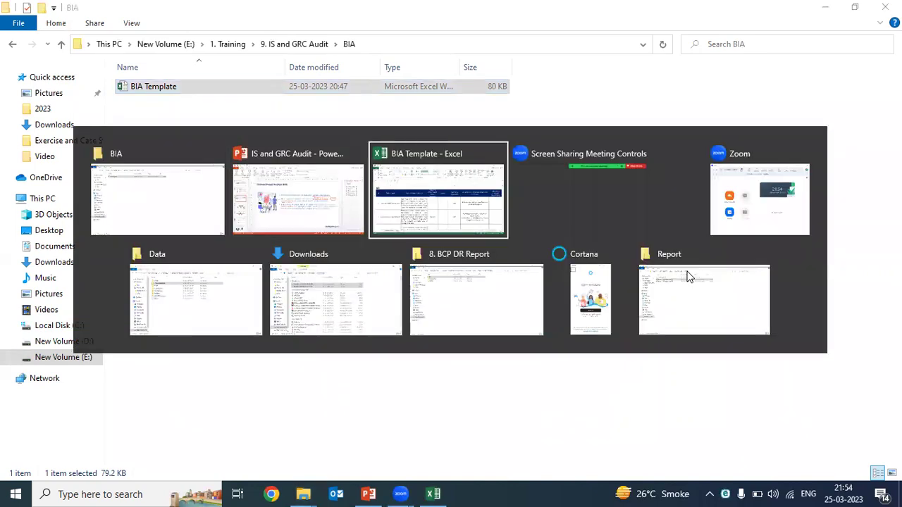
pyautogui.hotkey('alt', 'Tab')
pyautogui.hotkey('alt', 'Tab')
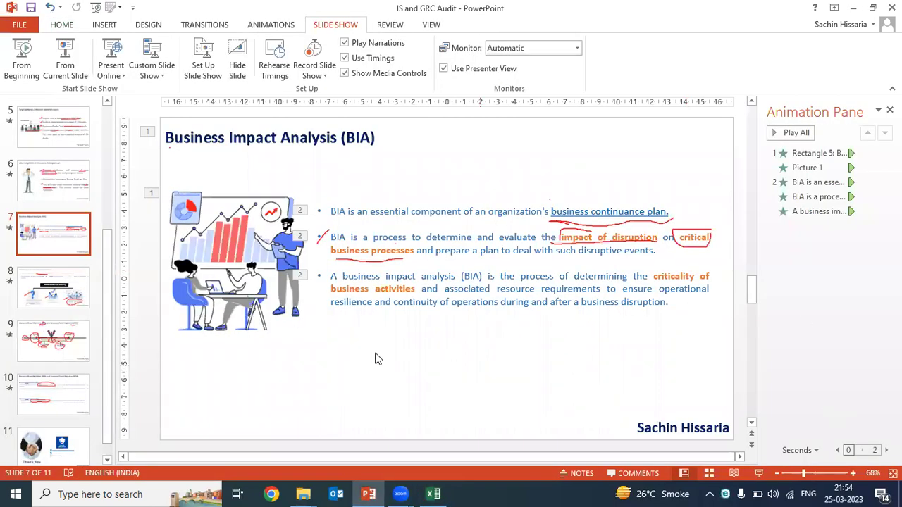
pyautogui.press('pagedown')
pyautogui.press('pagedown')
pyautogui.press('pagedown')
pyautogui.press('pagedown')
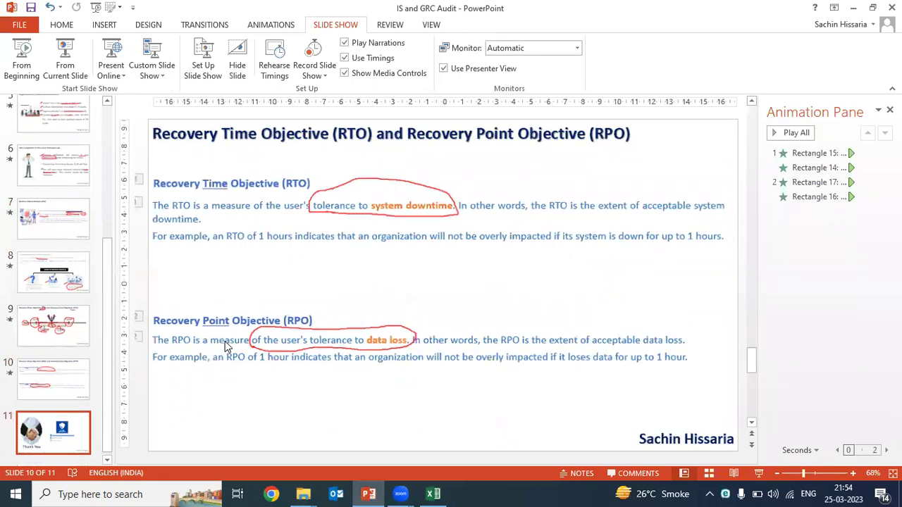
pyautogui.press('pageup')
pyautogui.press('pagedown')
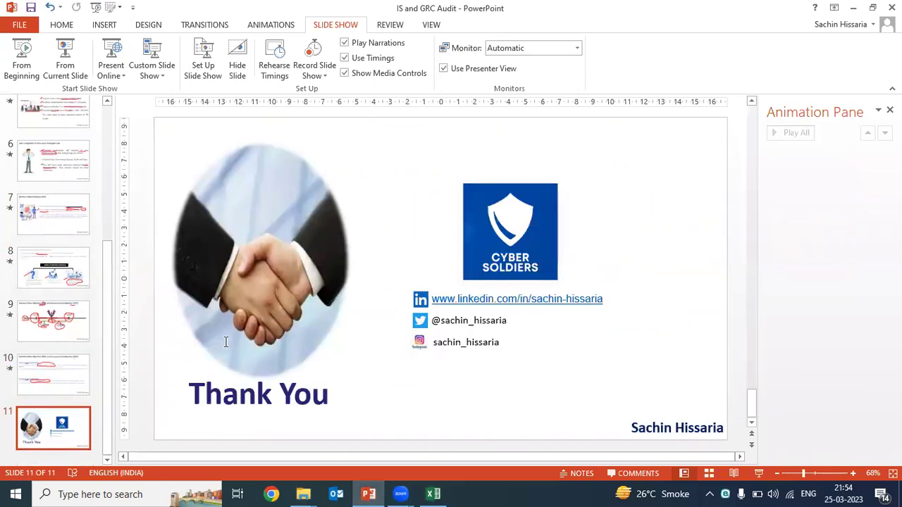
# Launch Word, create a blank document and zoom the page to 124%.
pyautogui.press('super+r')
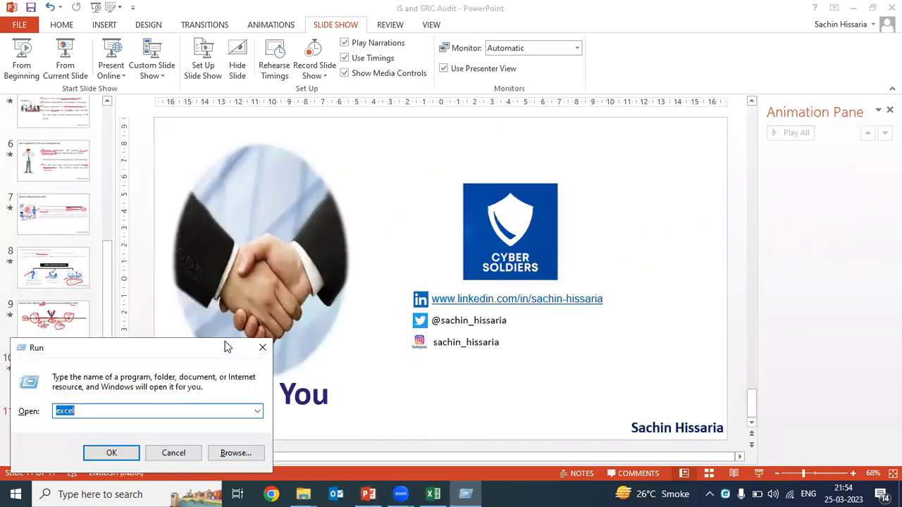
pyautogui.write('winword')
pyautogui.press('Return')
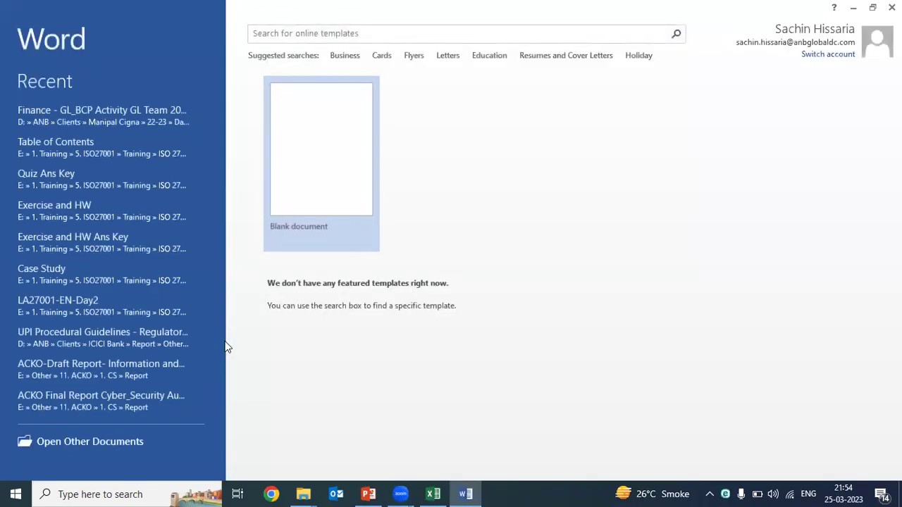
pyautogui.click(322, 169)
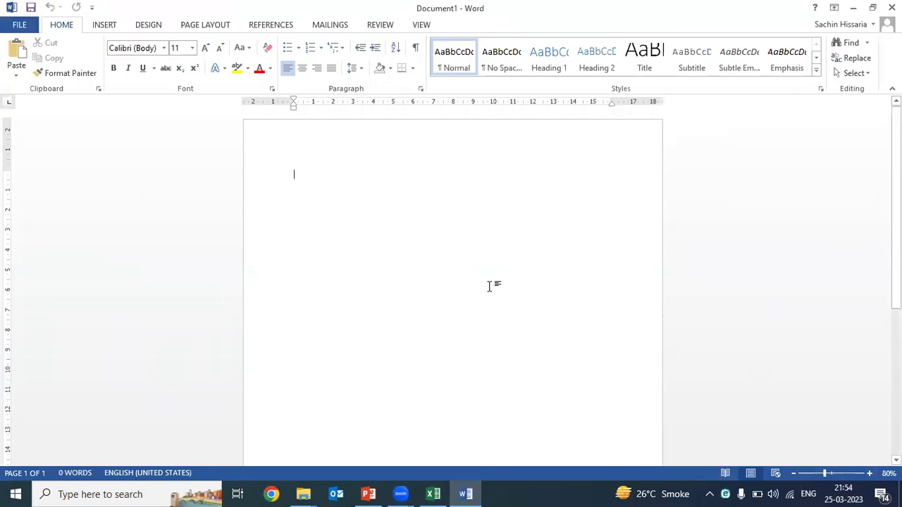
pyautogui.moveTo(829, 475); pyautogui.dragTo(834, 474)
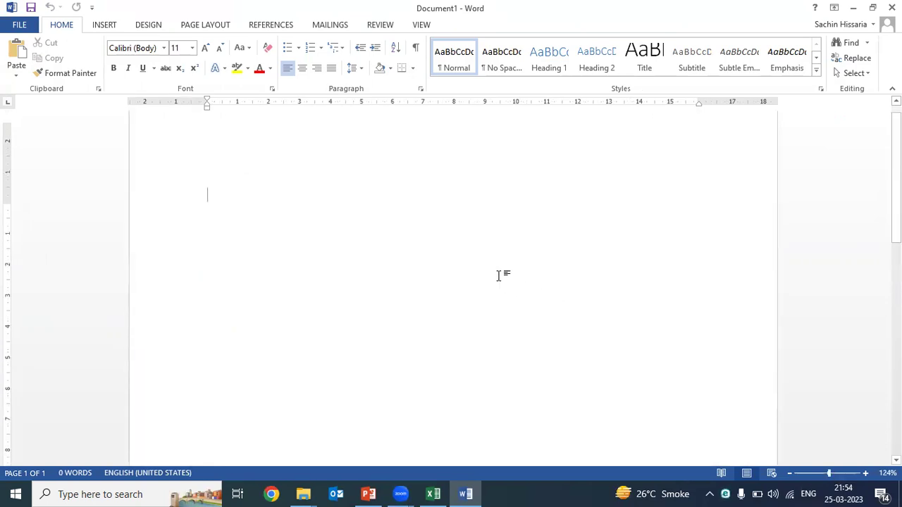
# Enter the heading "BIA:-" at font size 15 and start a new line below it.
pyautogui.write('BIA')
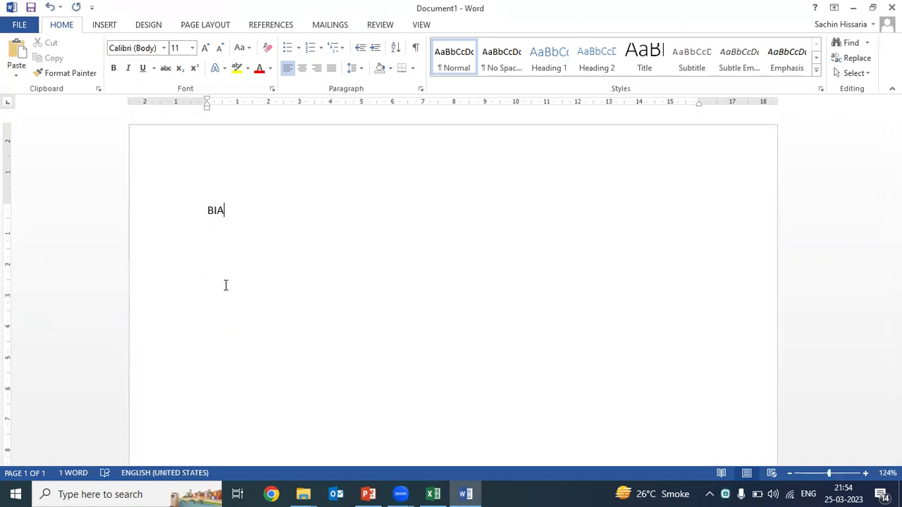
pyautogui.hotkey('ctrl', 'a')
pyautogui.click(181, 48)
pyautogui.write('1')
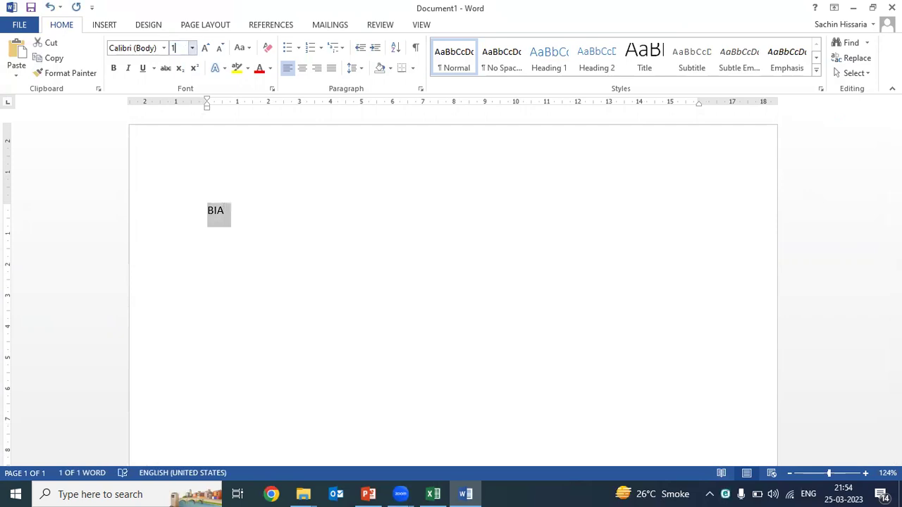
pyautogui.click(231, 214)
pyautogui.write(':-')
pyautogui.press('Return')
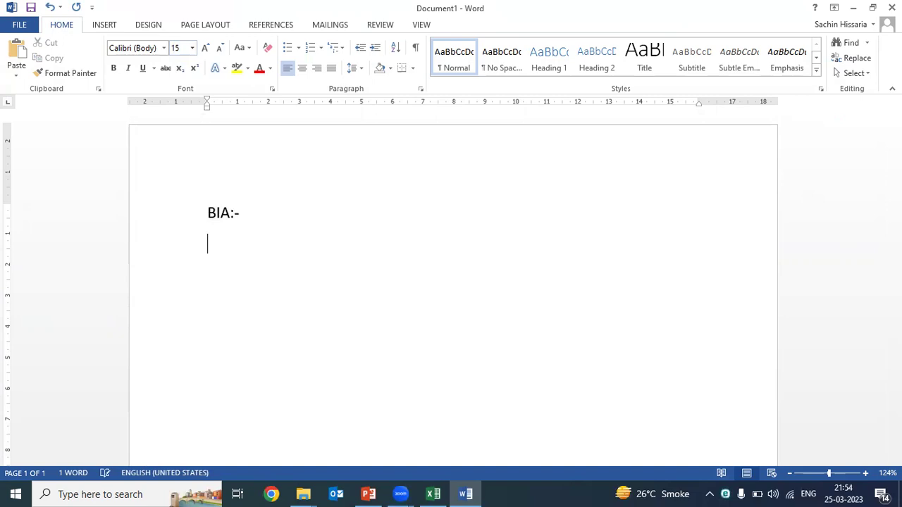
# Highlight the "BIA:-" heading in yellow and return to the empty line below it.
pyautogui.hotkey('shift', 'Up')
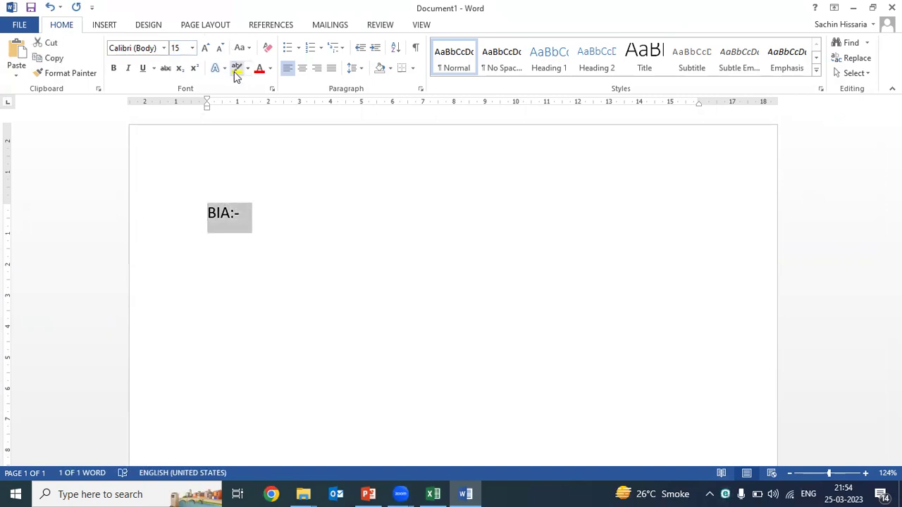
pyautogui.click(236, 70)
pyautogui.press('Down')
# Enter "Critical Business Process" below the heading as the first item of a bulleted list and start a second bullet.
pyautogui.write('a')
pyautogui.press('BackSpace')
pyautogui.write('Critci')
pyautogui.press('BackSpace')
pyautogui.press('BackSpace')
pyautogui.write('ical Busines')
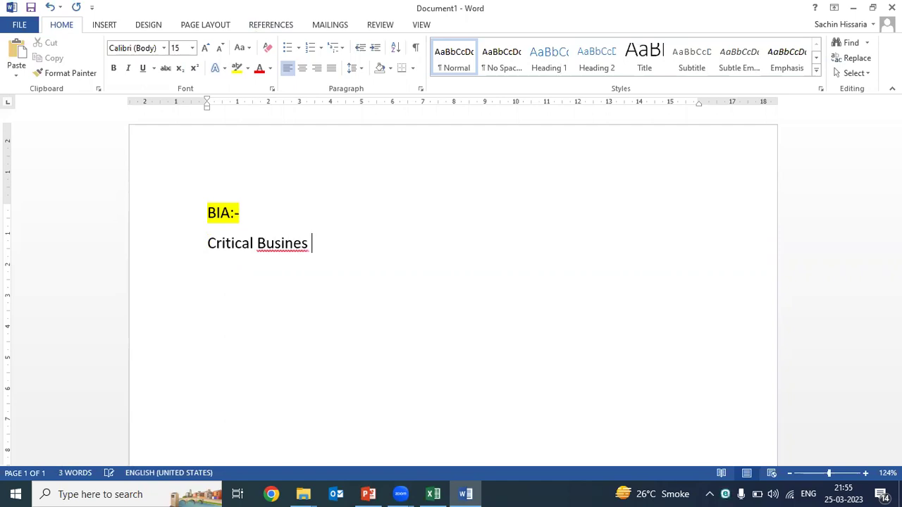
pyautogui.press('BackSpace')
pyautogui.write('s Process')
pyautogui.press('Home')
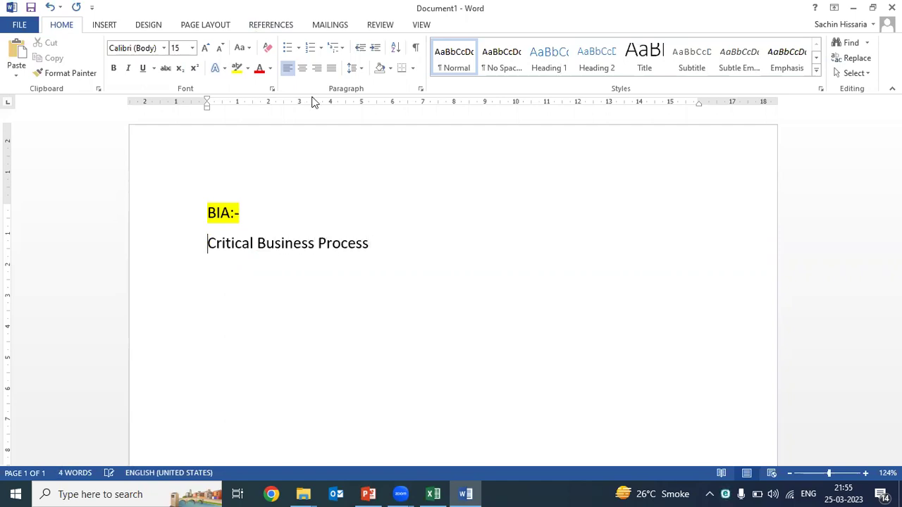
pyautogui.click(287, 47)
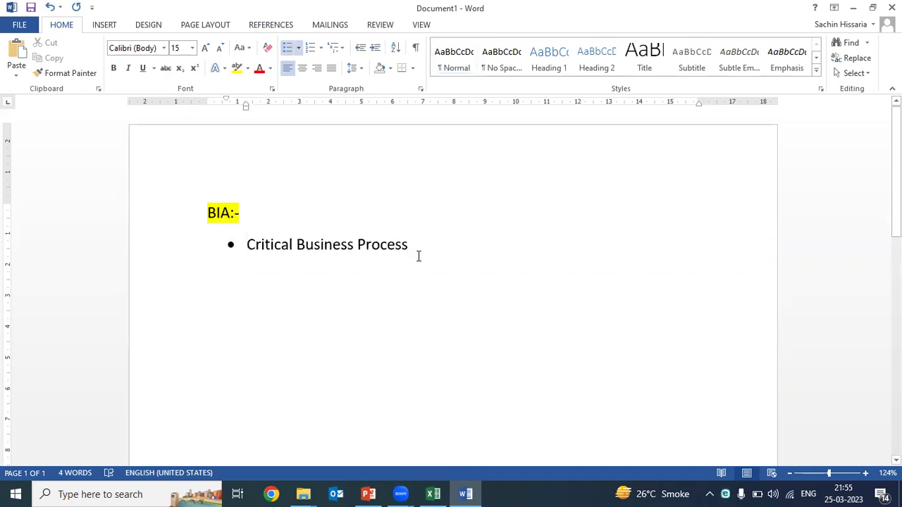
pyautogui.click(413, 245)
pyautogui.press('Return')
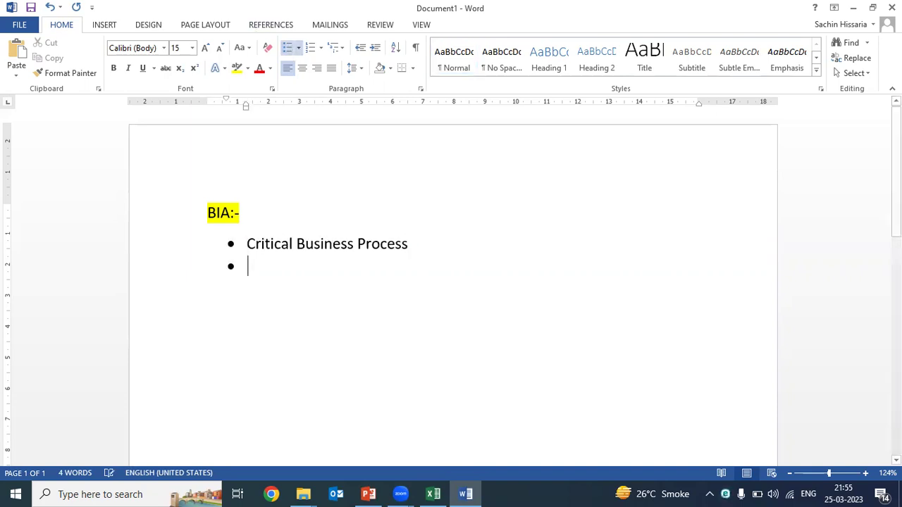
# Enter "Priority >> Process" as the second bullet, correct the spelling of "Priority", and start another bullet.
pyautogui.write('Pr')
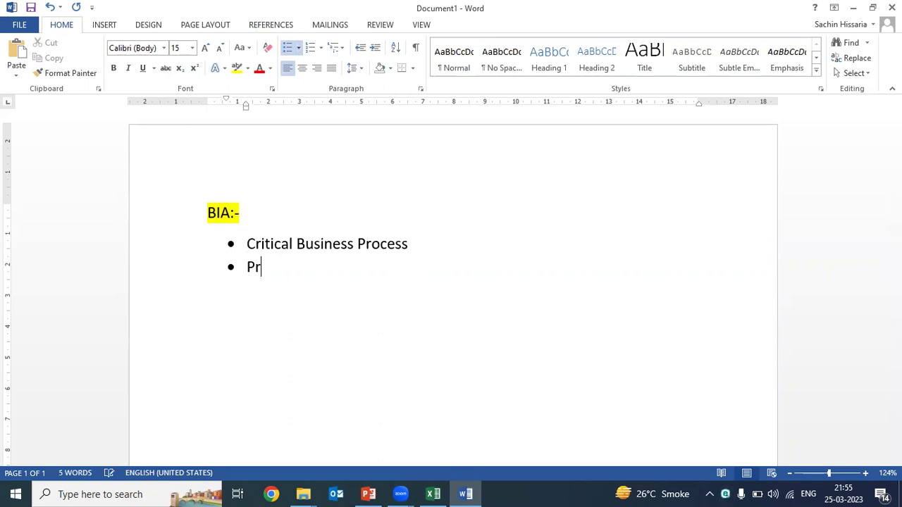
pyautogui.write('ioity >> Process')
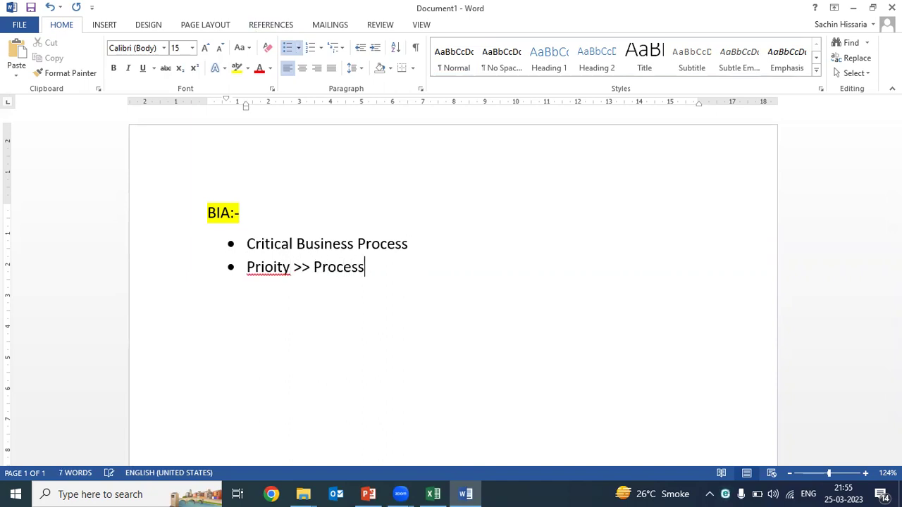
pyautogui.hotkey('ctrl', 'Left')
pyautogui.hotkey('ctrl', 'Left')
pyautogui.hotkey('ctrl', 'Left')
pyautogui.press('Right')
pyautogui.hotkey('shift', 'F10')
pyautogui.press('Return')
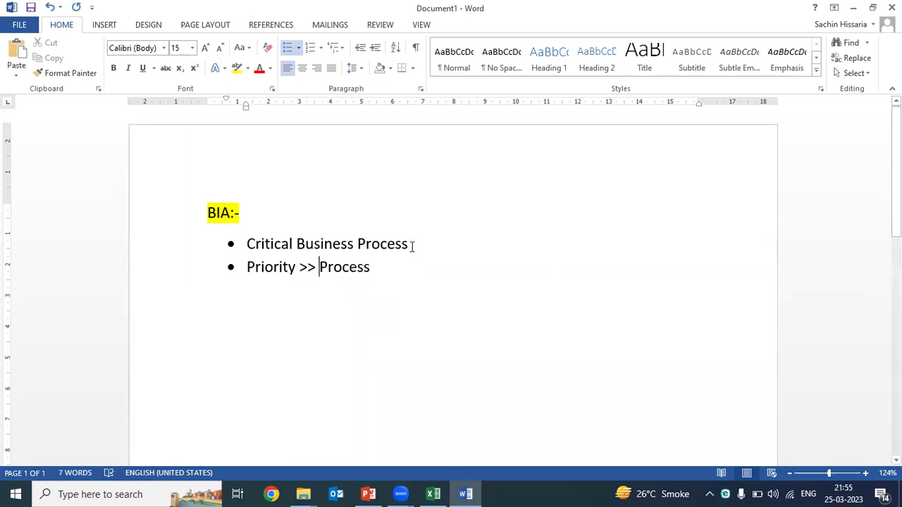
pyautogui.press('End')
pyautogui.press('Return')
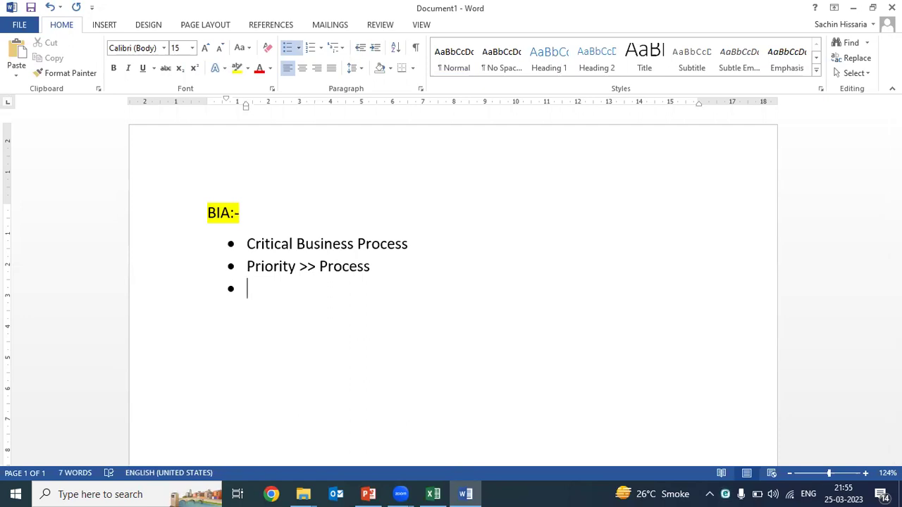
# Enter "RPO- Recovery Point Objetive" as the third bullet and start another one.
pyautogui.write('RPO- Recover')
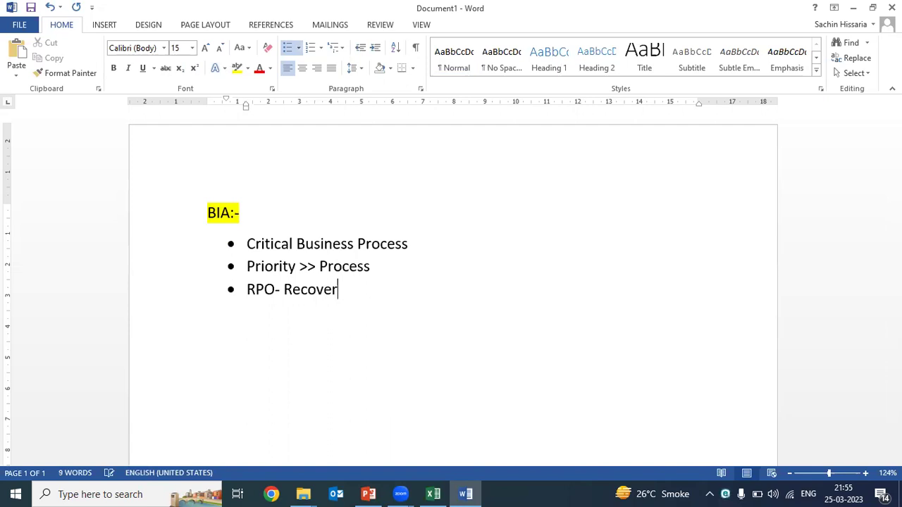
pyautogui.write('y Point O')
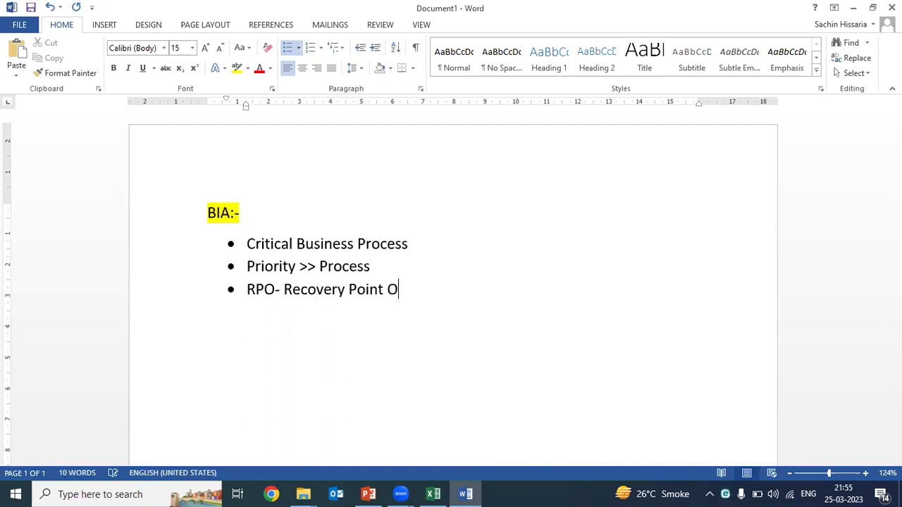
pyautogui.write('bjetive')
pyautogui.press('Return')
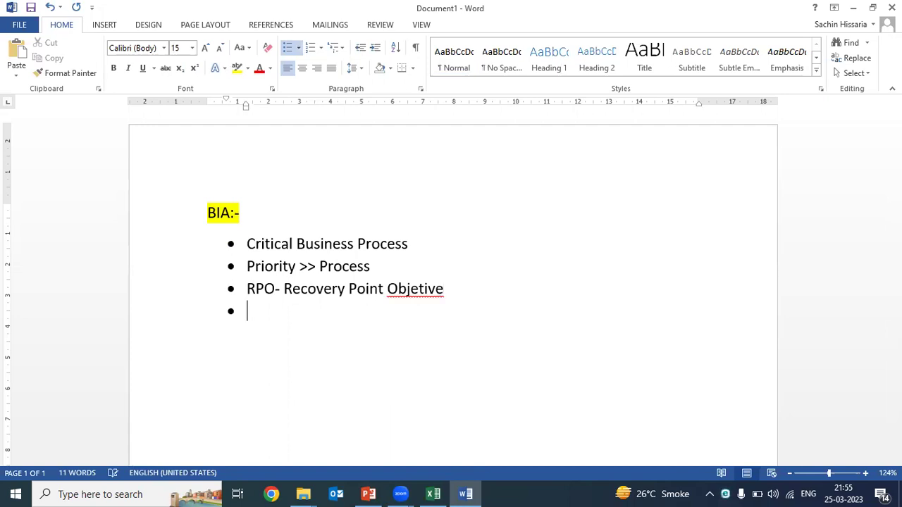
# Enter "RTO- recovey Time objective" as the fourth bullet, end the bulleted list and leave a blank line.
pyautogui.write('RTO- Peco')
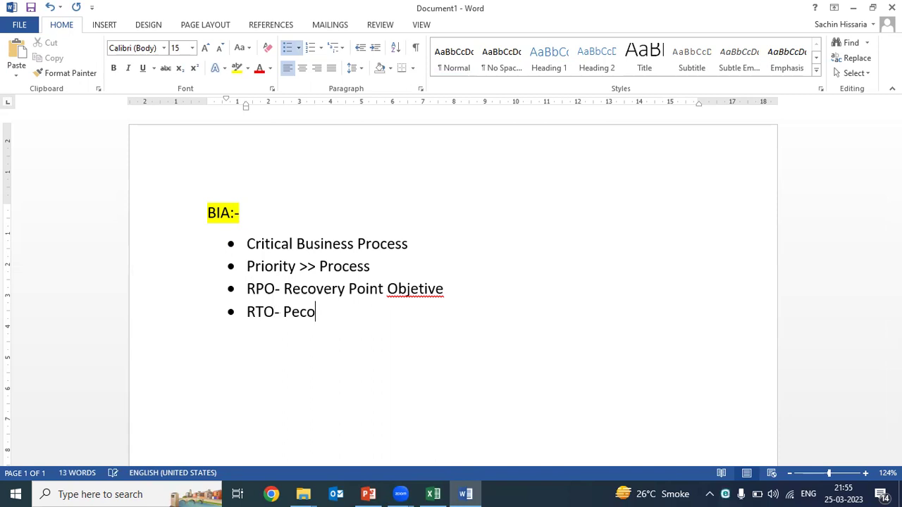
pyautogui.press('BackSpace')
pyautogui.press('BackSpace')
pyautogui.press('BackSpace')
pyautogui.press('BackSpace')
pyautogui.write('recovet')
pyautogui.press('BackSpace')
pyautogui.write('y Time o')
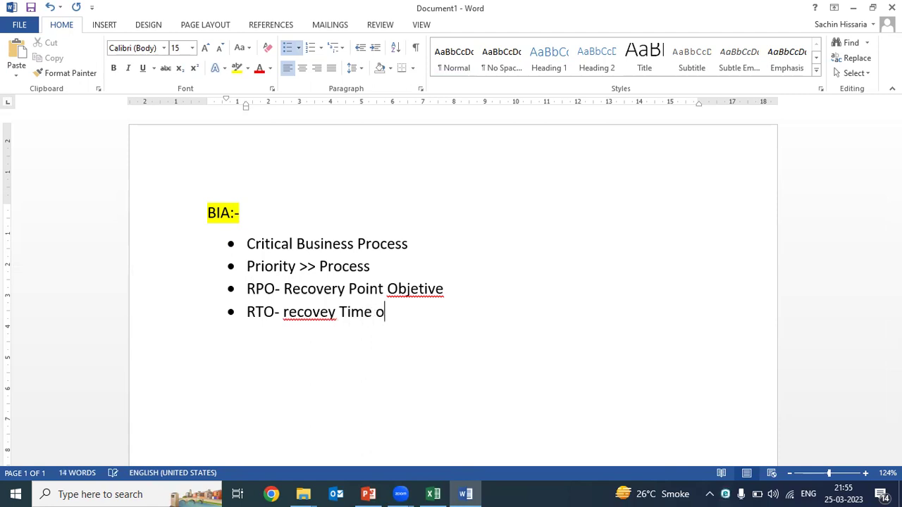
pyautogui.write('bjective')
pyautogui.press('Return')
pyautogui.press('Return')
pyautogui.press('Return')
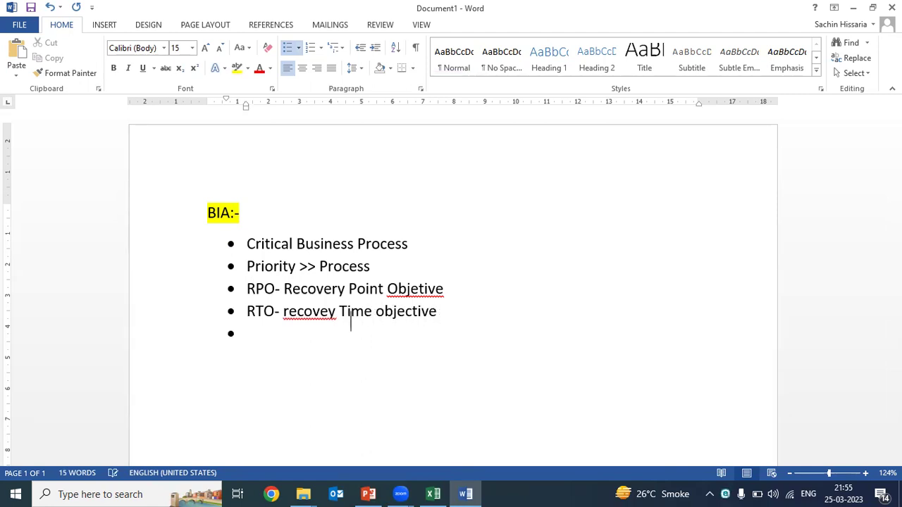
# Enter the note "RPO:- Data Loss >> In case of disaster" below the list, followed by a blank line.
pyautogui.write('RPO')
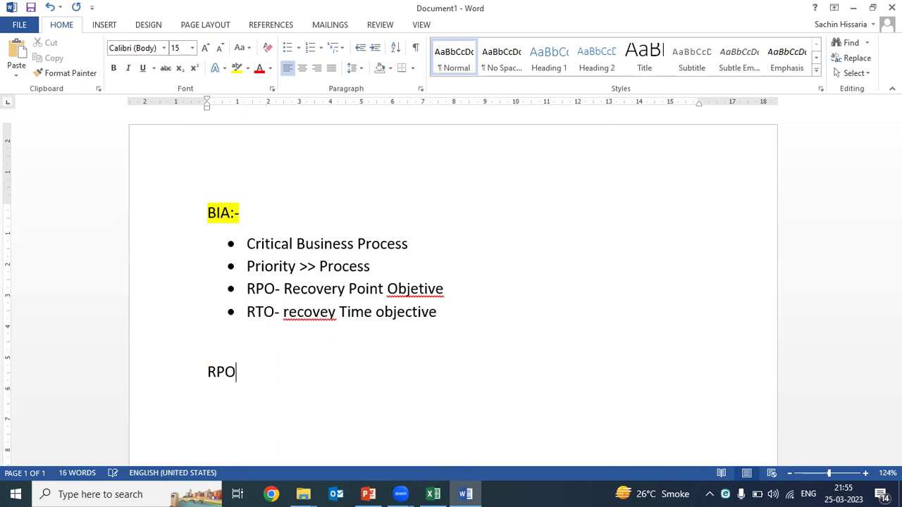
pyautogui.write(':- Data Los')
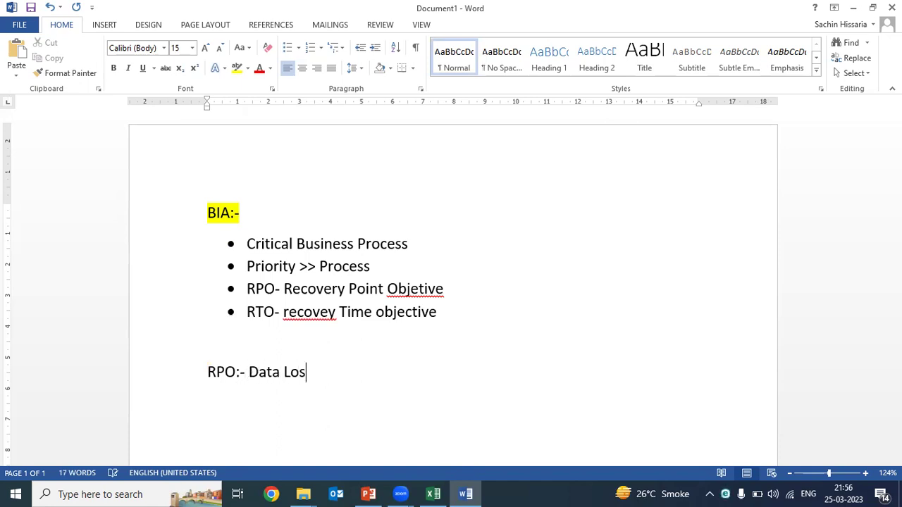
pyautogui.write('s >> In case')
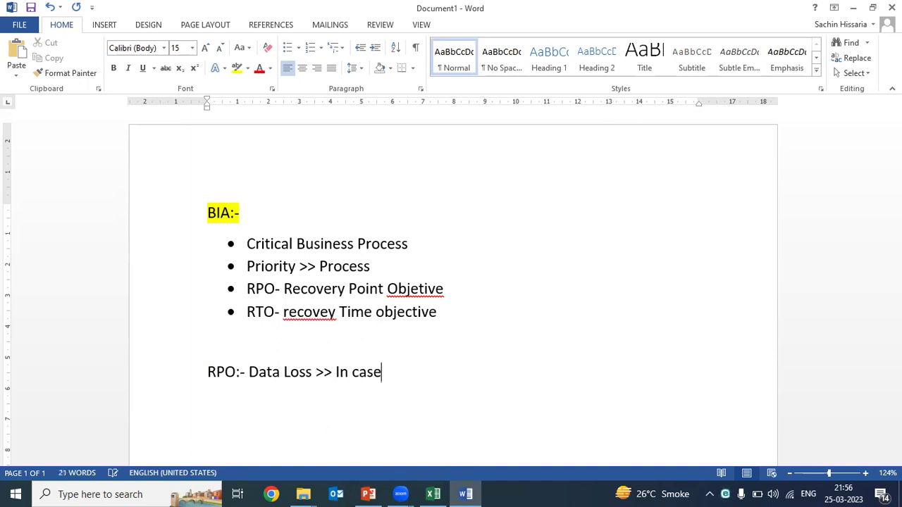
pyautogui.write(' of disaster')
pyautogui.press('Return')
pyautogui.press('Return')
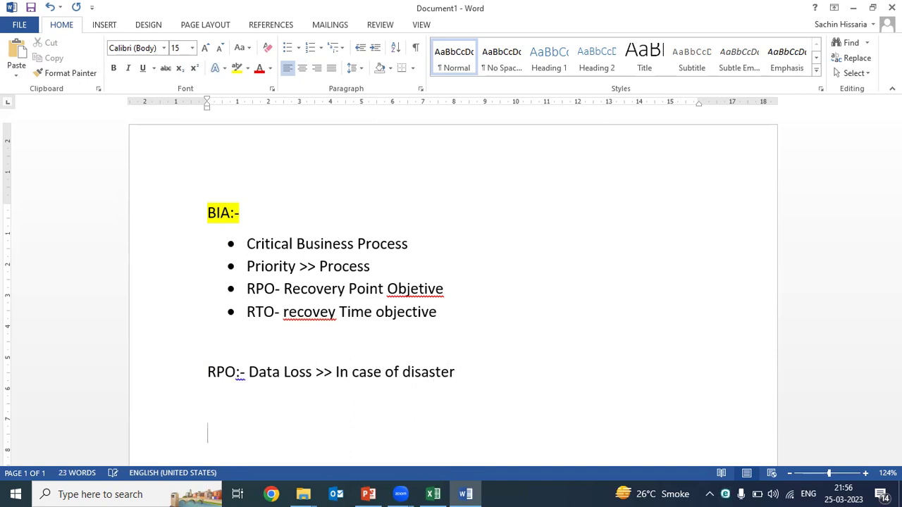
# Enter the note "RTO:- Downtime >> In case of disaster" below the RPO note, followed by a blank line.
pyautogui.write('RTO:- Down')
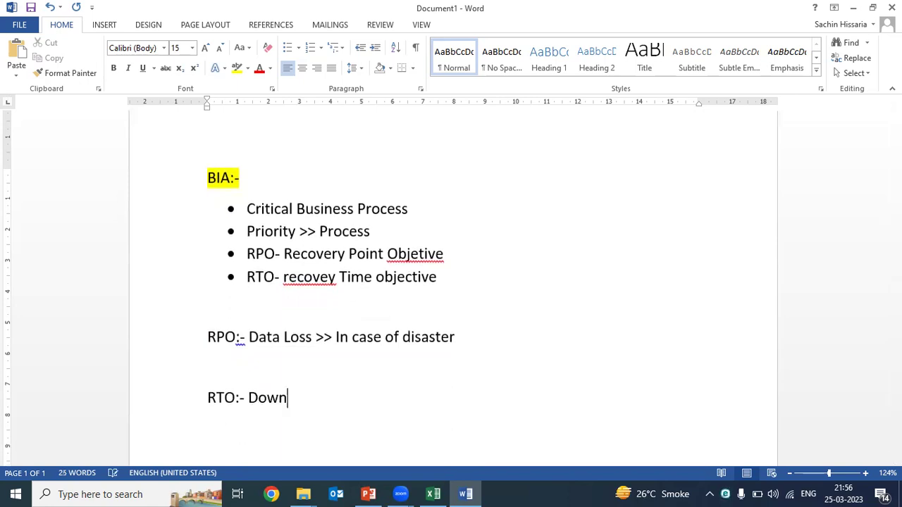
pyautogui.write('time >> In cas')
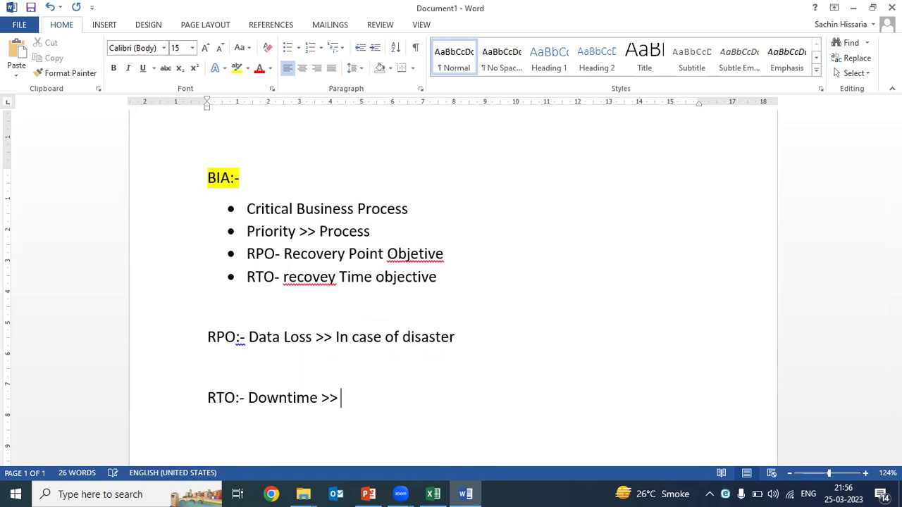
pyautogui.write('e ')
pyautogui.write('of ')
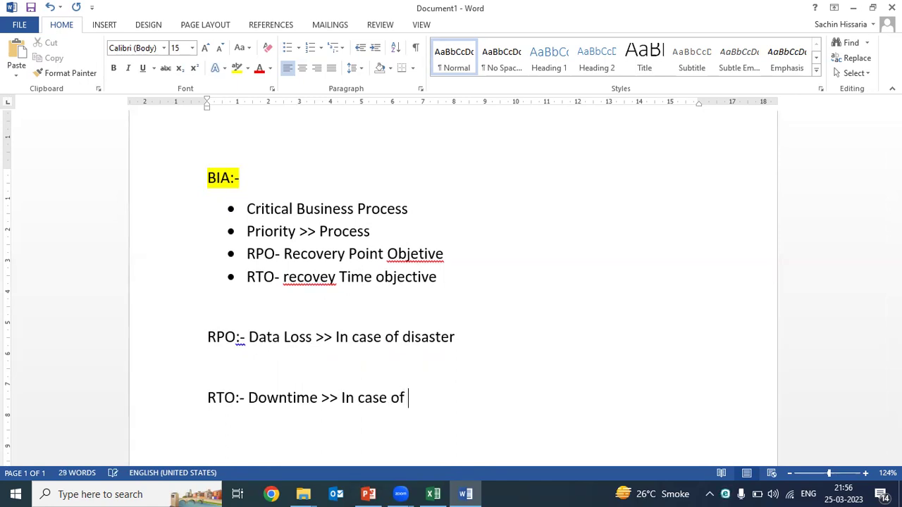
pyautogui.write('disaster')
pyautogui.press('Return')
pyautogui.press('Return')
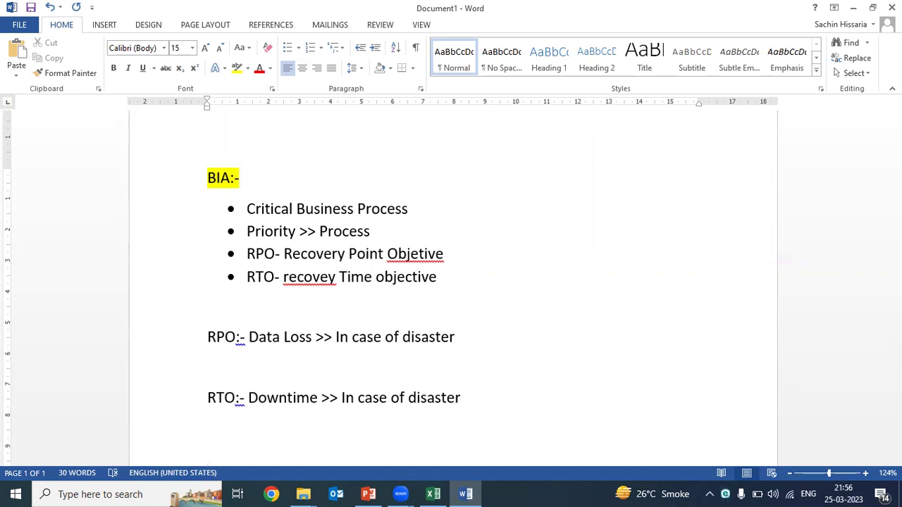
# Switch to the IS and GRC Audit presentation in PowerPoint and start the slide show at the closing Thank You slide.
pyautogui.scroll(-1, 336, 299)
pyautogui.scroll(-1, 336, 299)
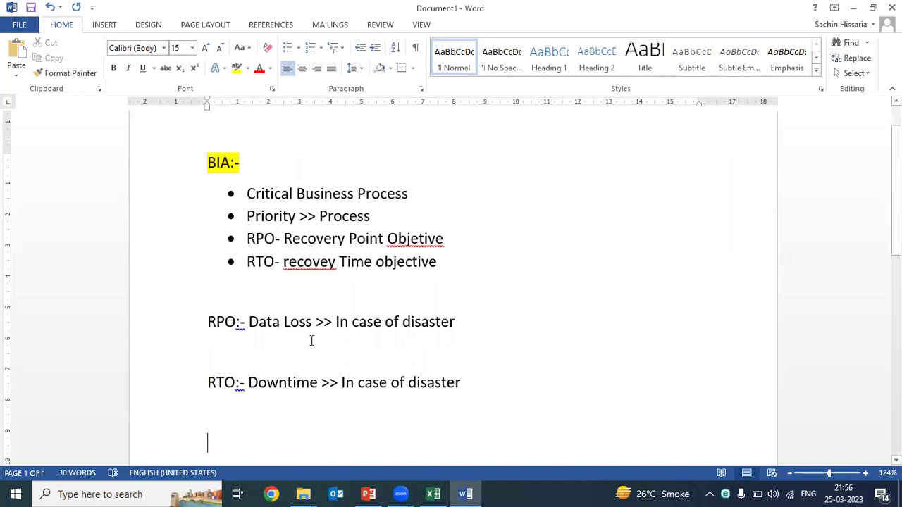
pyautogui.hotkey('alt', 'Tab')
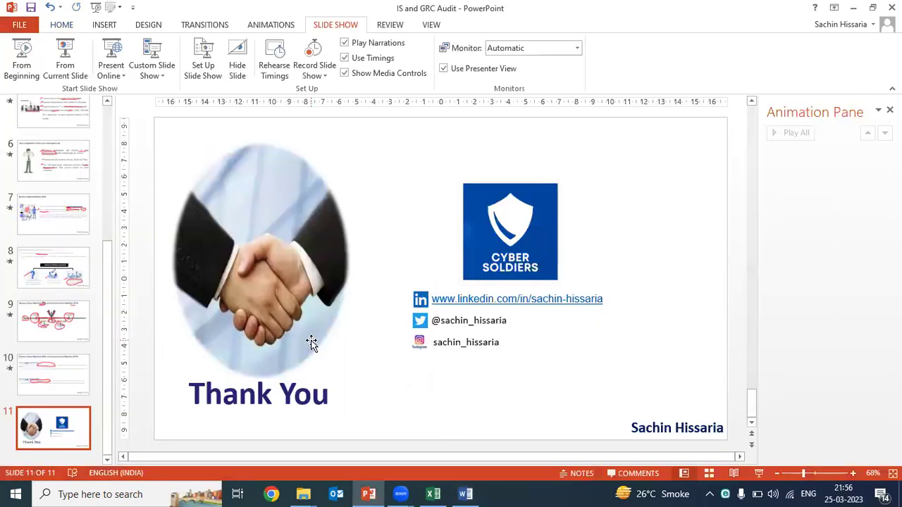
pyautogui.click(759, 472)
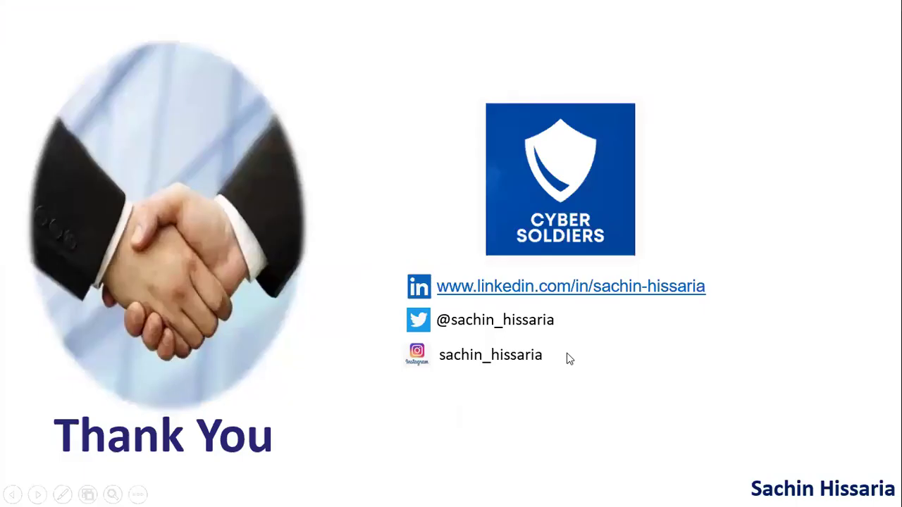